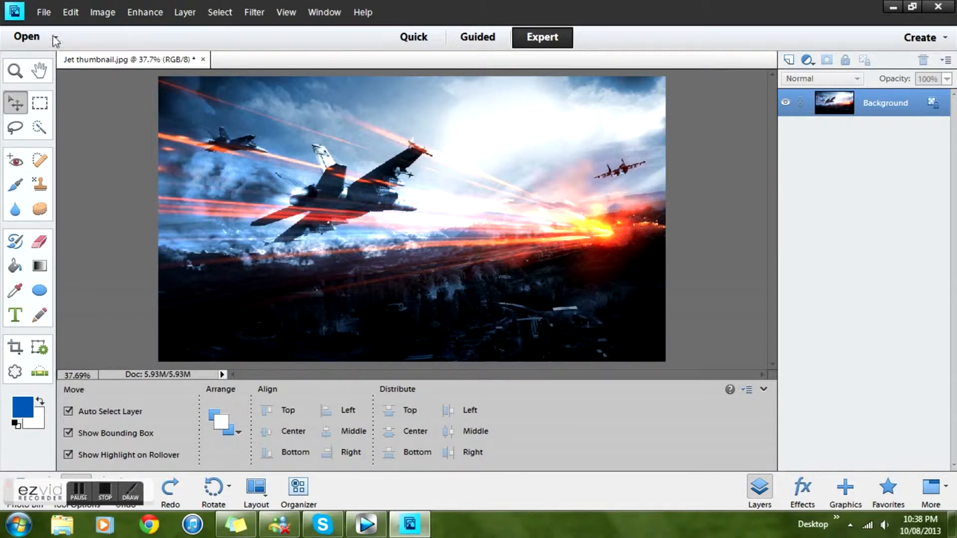
# Create a new blank file 1280 pixels wide and 720 pixels high
pyautogui.click(44, 12)
pyautogui.moveTo(52, 30)
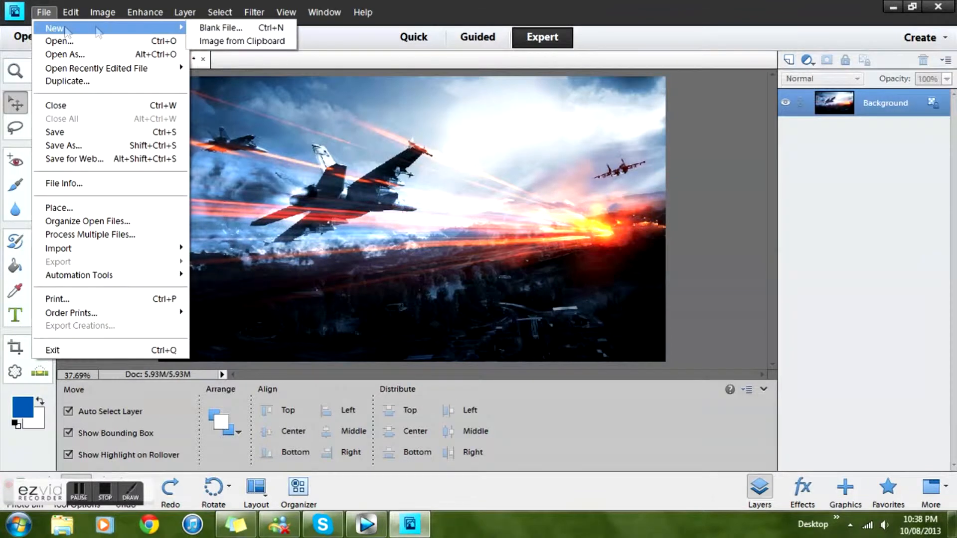
pyautogui.click(214, 29)
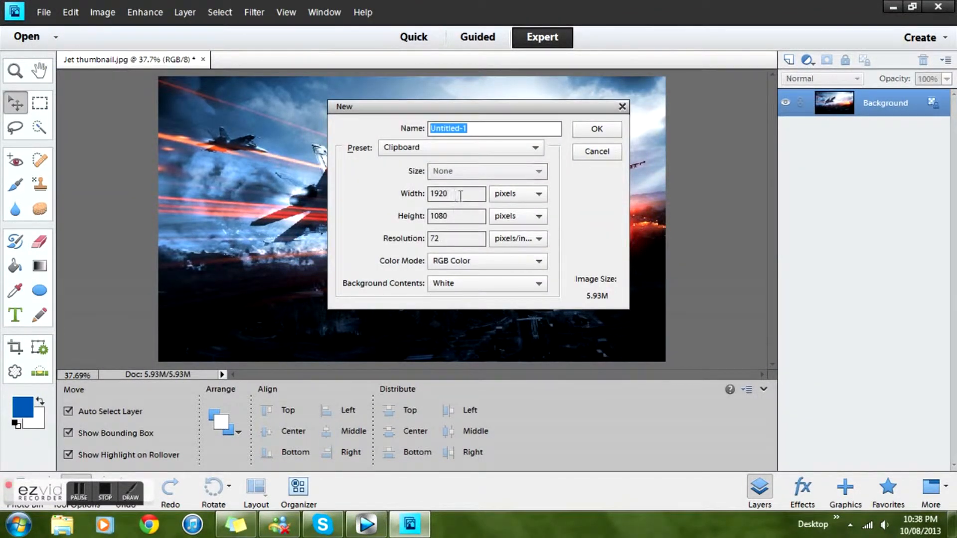
pyautogui.doubleClick(467, 193)
pyautogui.write('128')
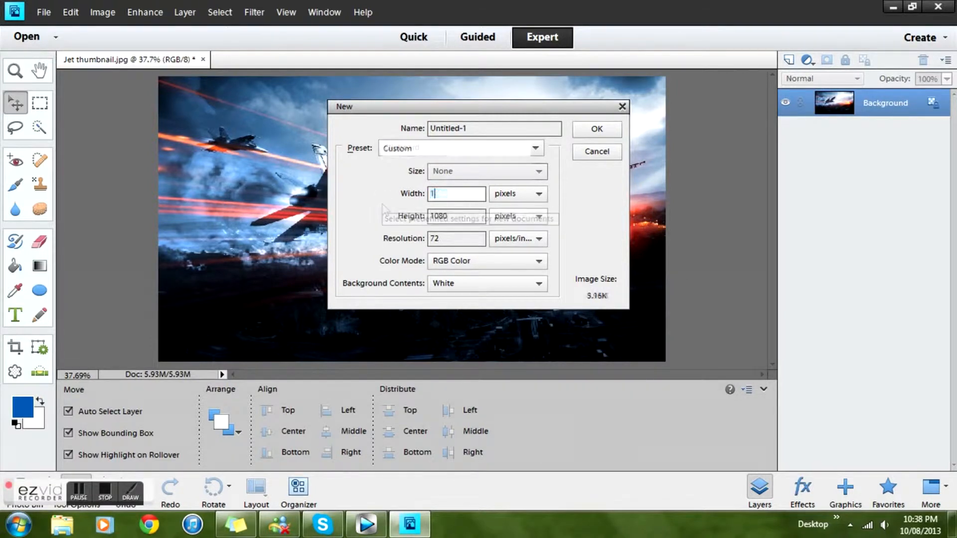
pyautogui.press('Tab')
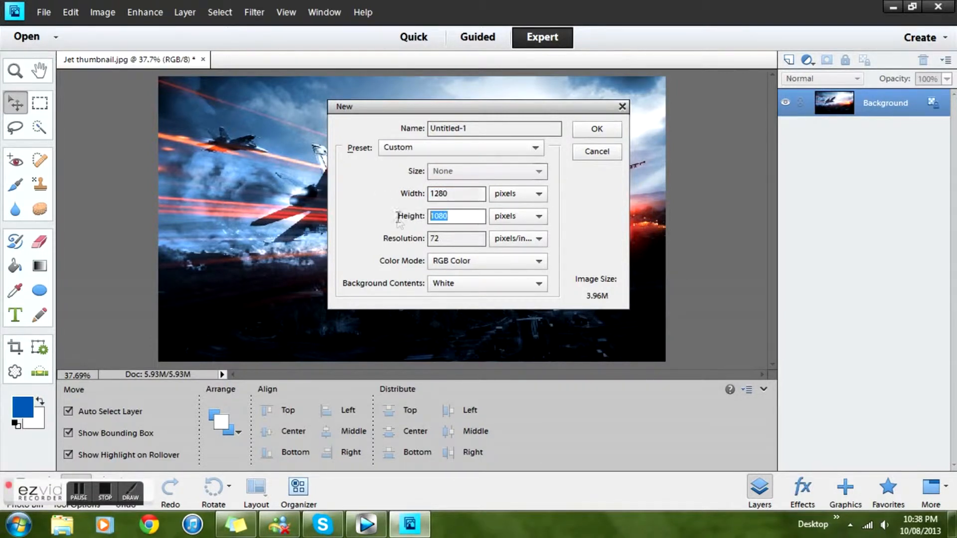
pyautogui.write('720')
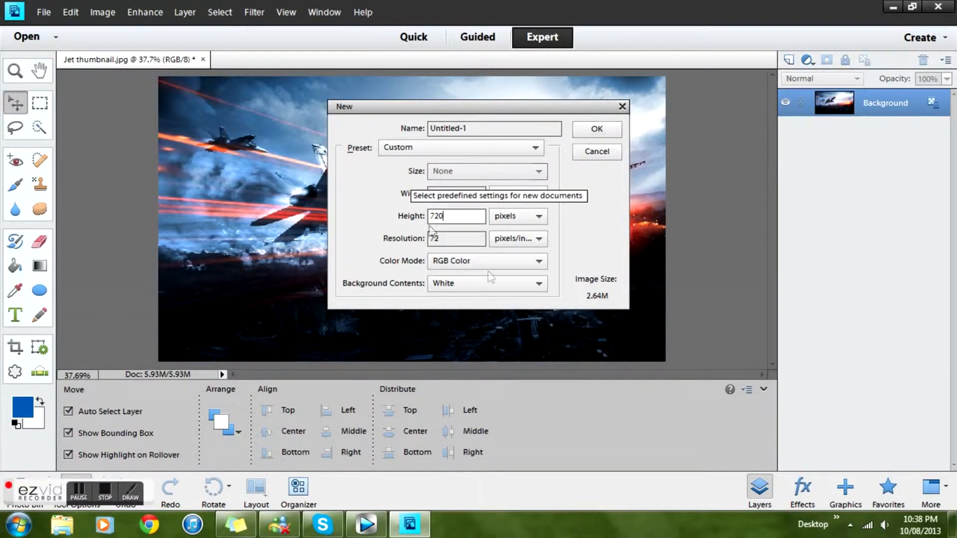
pyautogui.click(582, 136)
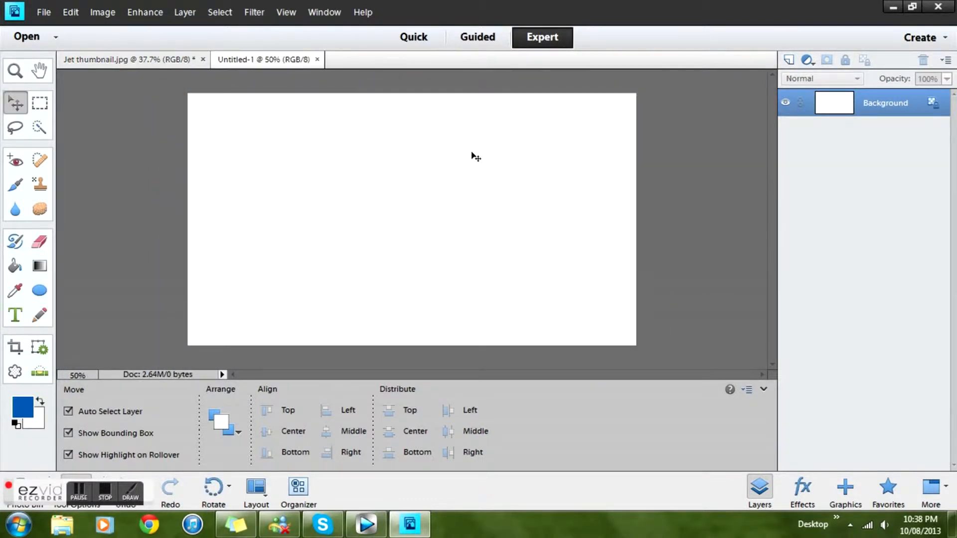
# Select the entire Jet thumbnail.jpg image with a rectangular marquee and cut it
pyautogui.click(95, 59)
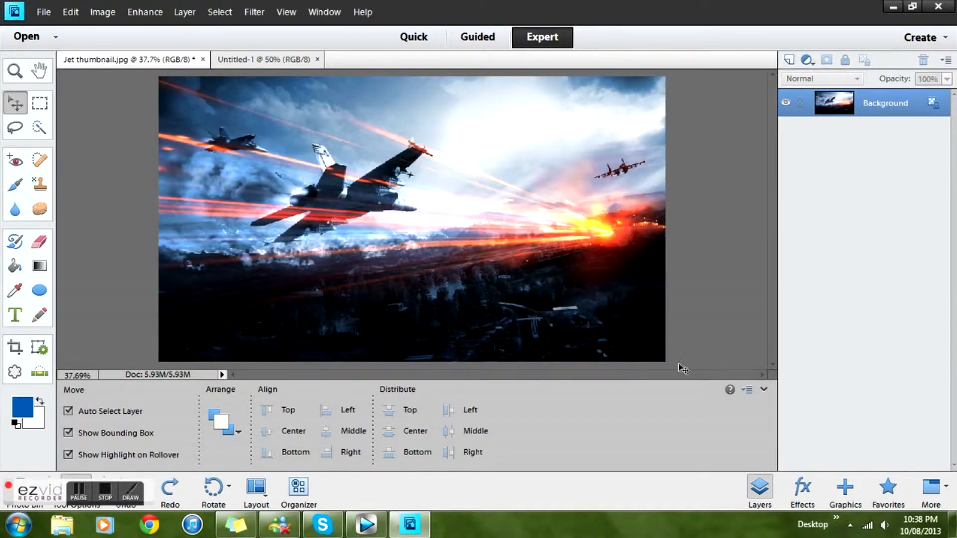
pyautogui.click(268, 63)
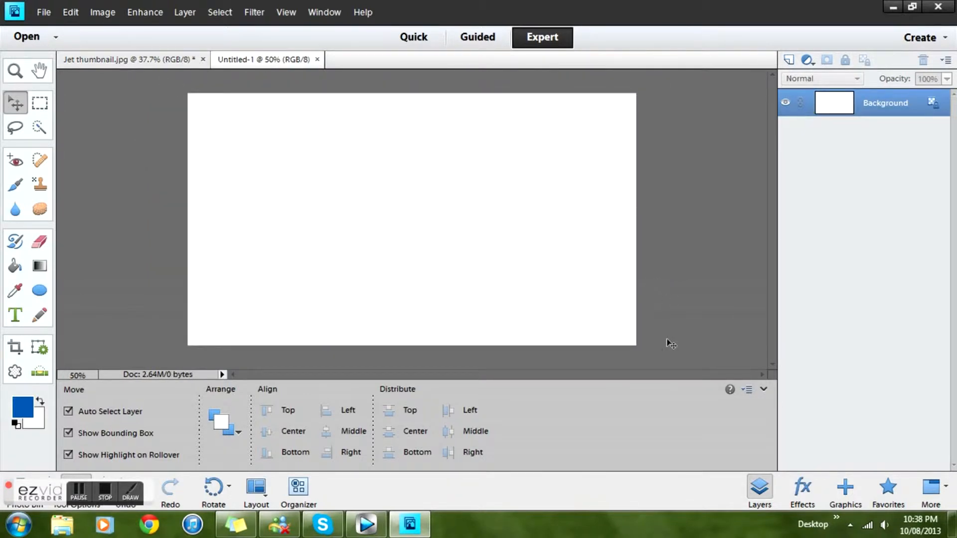
pyautogui.click(122, 64)
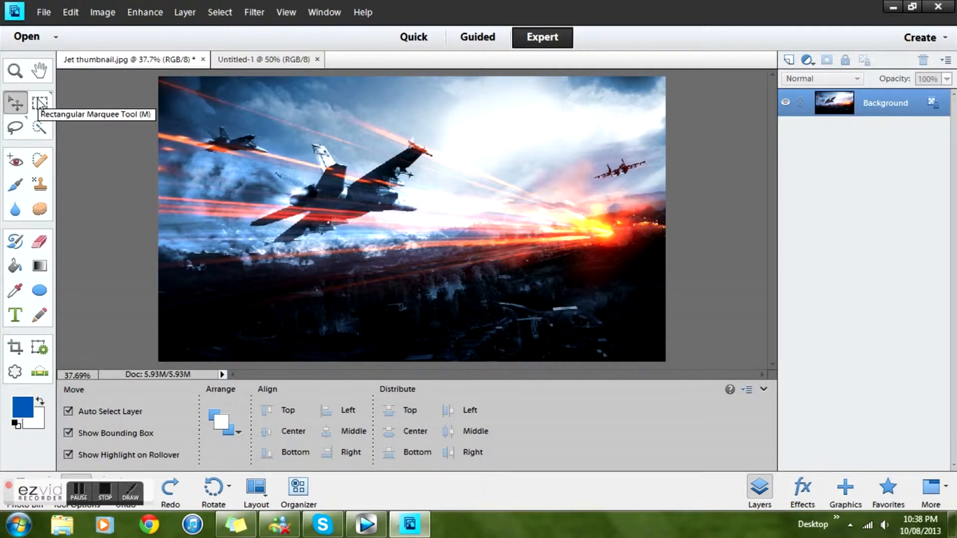
pyautogui.click(40, 103)
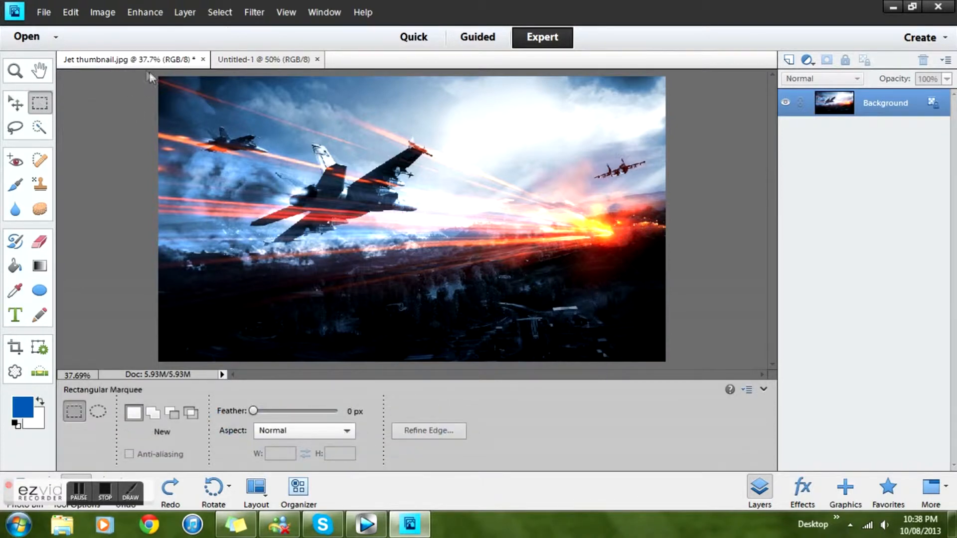
pyautogui.moveTo(148, 73); pyautogui.dragTo(691, 368)
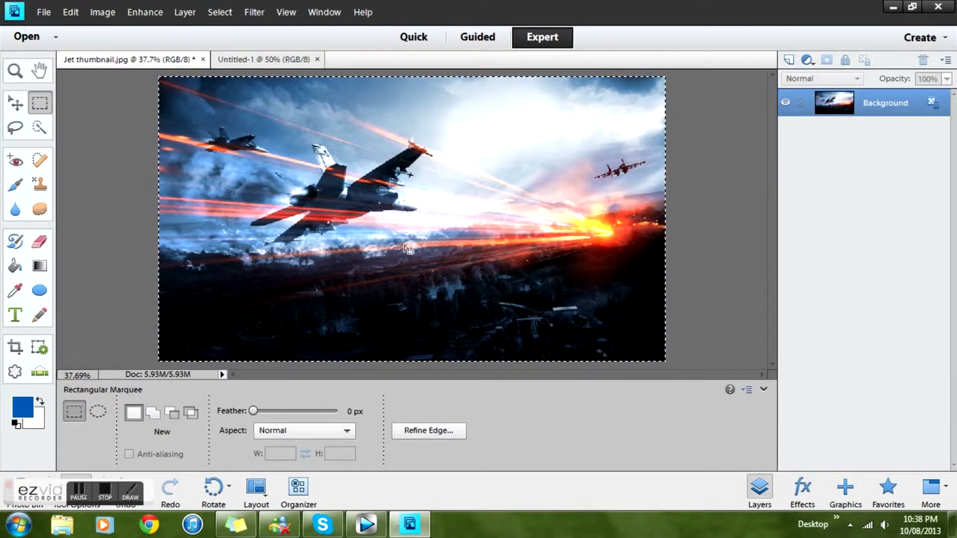
pyautogui.click(255, 60)
pyautogui.click(140, 59)
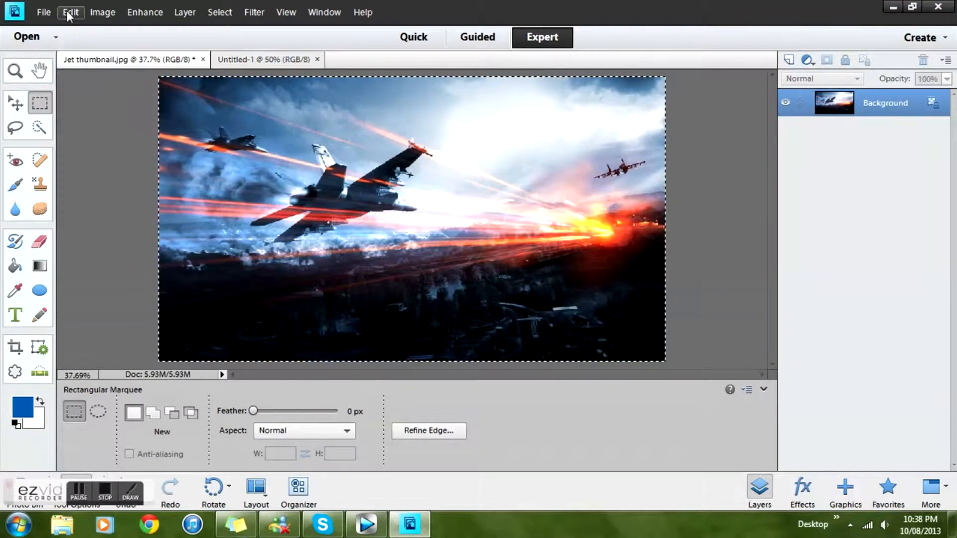
pyautogui.click(70, 13)
pyautogui.click(82, 78)
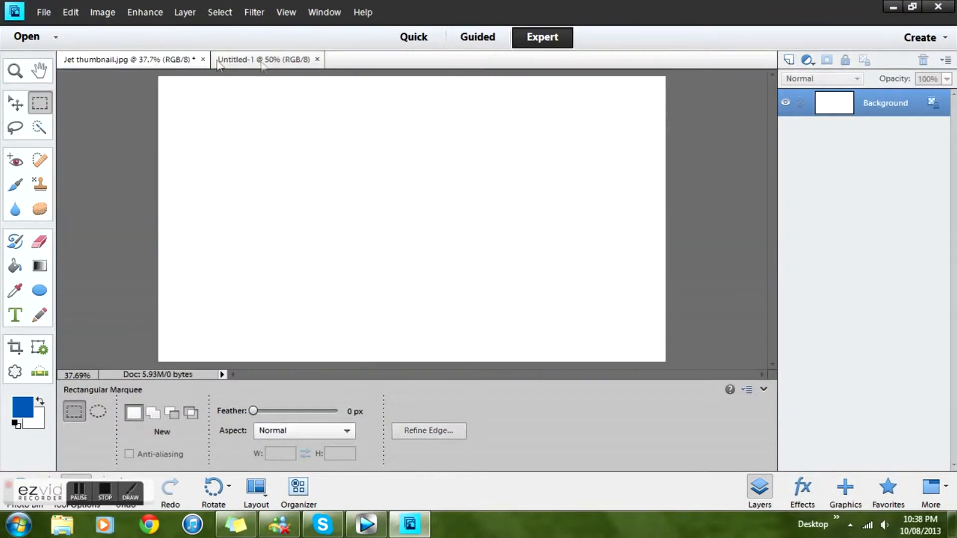
# Paste the cut jet image into the blank Untitled-1 document
pyautogui.click(259, 59)
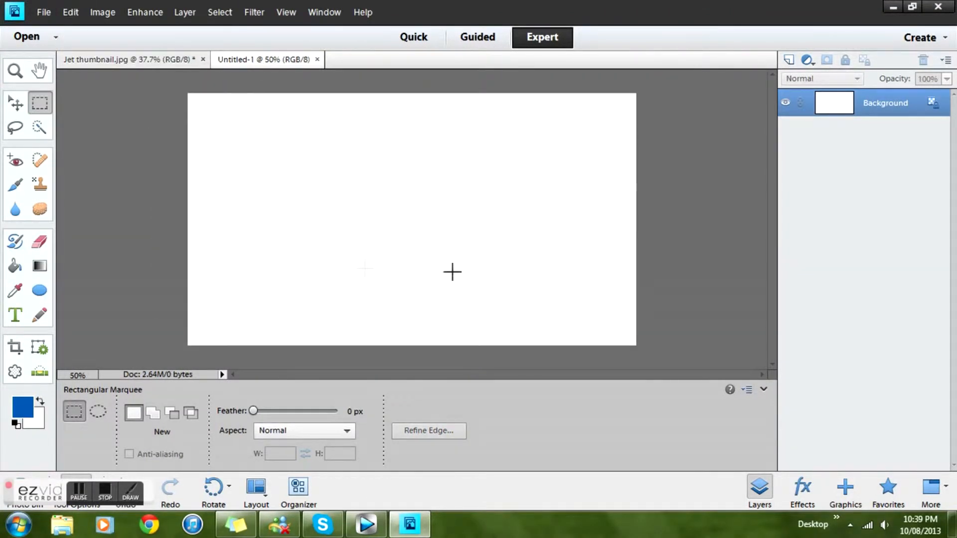
pyautogui.click(70, 12)
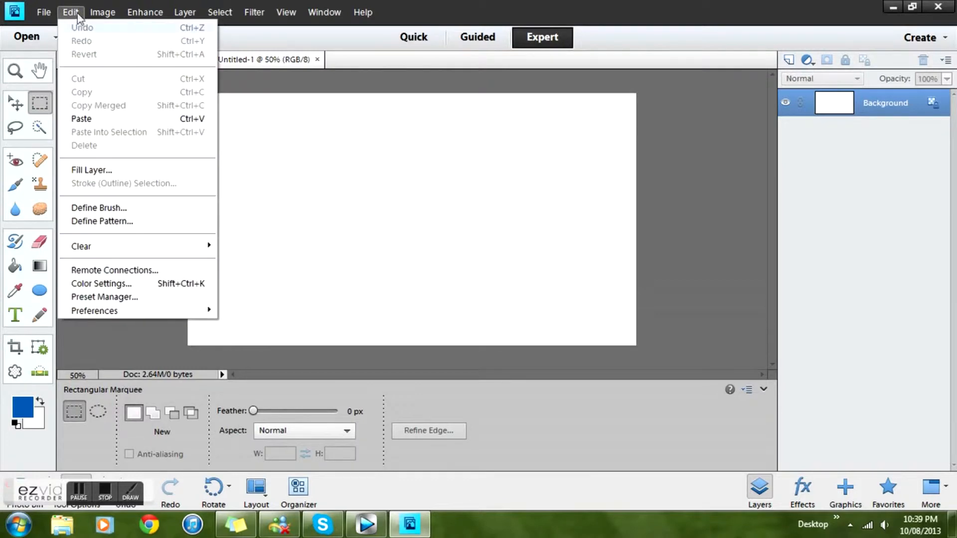
pyautogui.click(106, 119)
# Scale the pasted jet image proportionally to 66.59% and position it to fill the whole canvas
pyautogui.press('v')
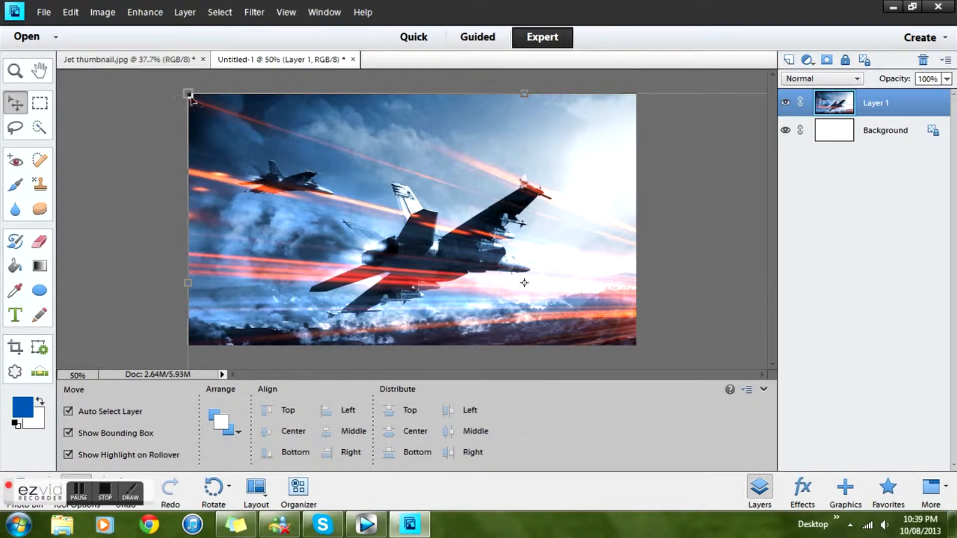
pyautogui.moveTo(187, 94)
pyautogui.mouseDown()
pyautogui.moveTo(412, 216)
pyautogui.moveTo(240, 164)
pyautogui.moveTo(189, 112)
pyautogui.moveTo(194, 103)
pyautogui.mouseUp()
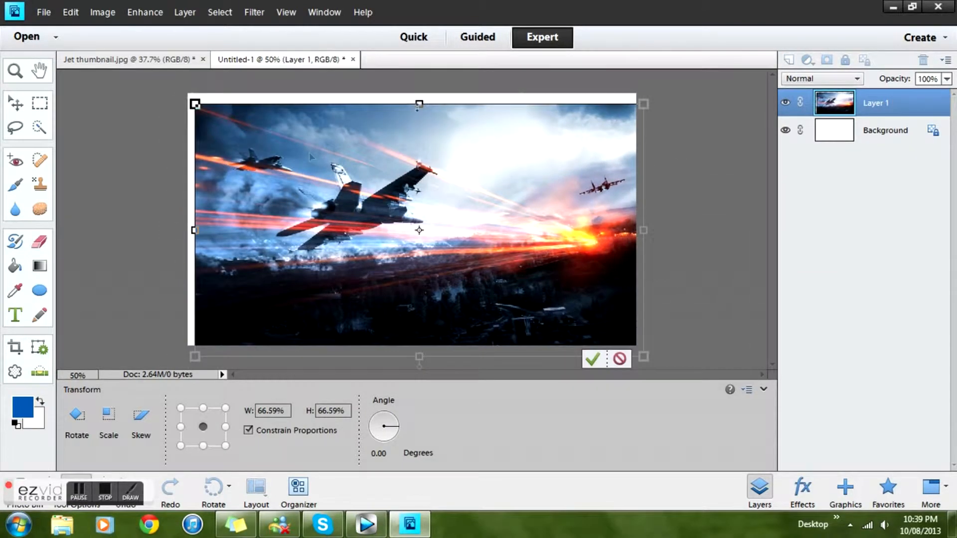
pyautogui.moveTo(285, 223); pyautogui.dragTo(273, 210)
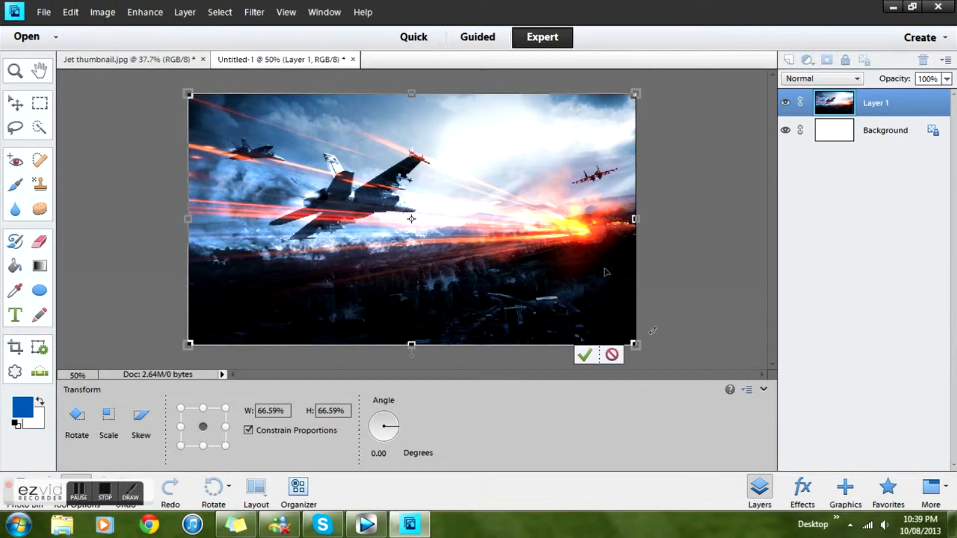
pyautogui.click(586, 355)
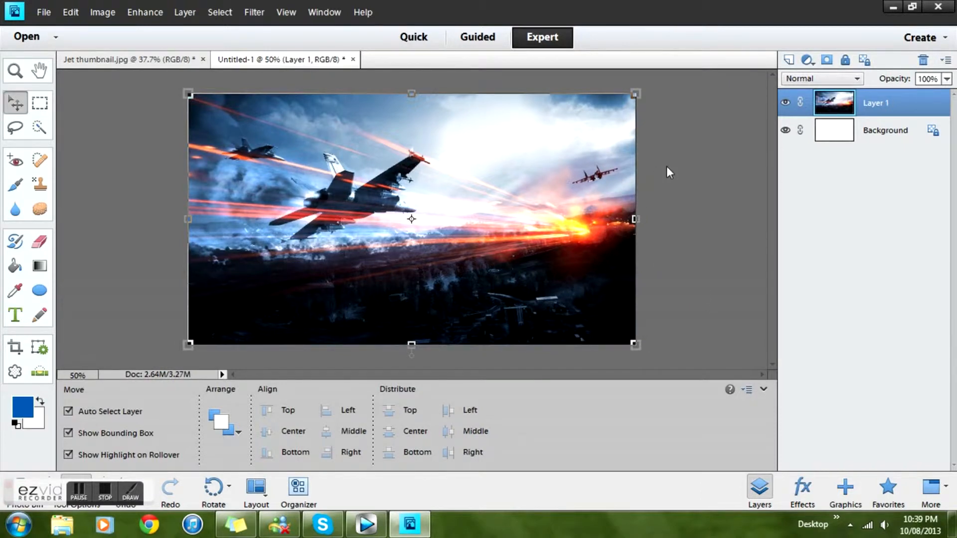
pyautogui.click(645, 172)
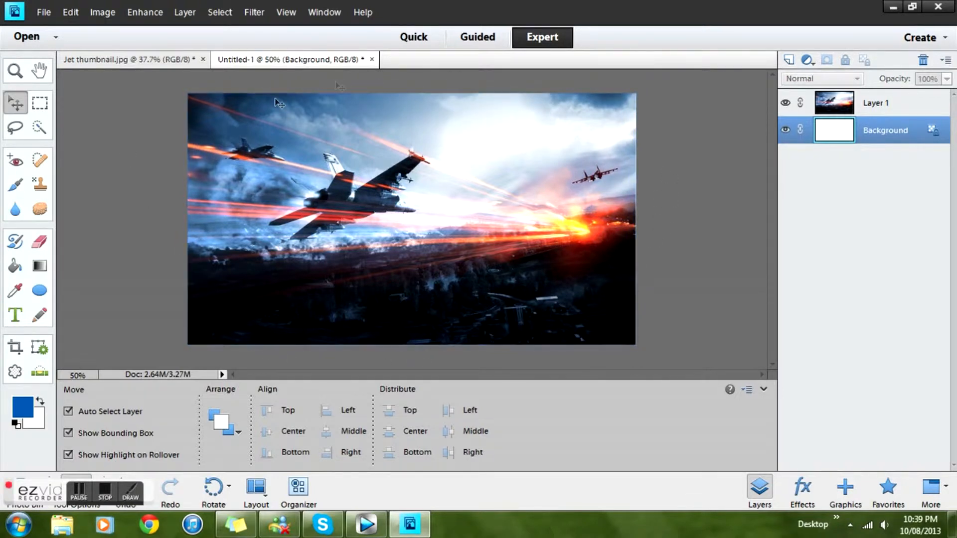
# Open the Filter Gallery for the jet image layer and choose the Paint Daubs artistic filter
pyautogui.click(837, 106)
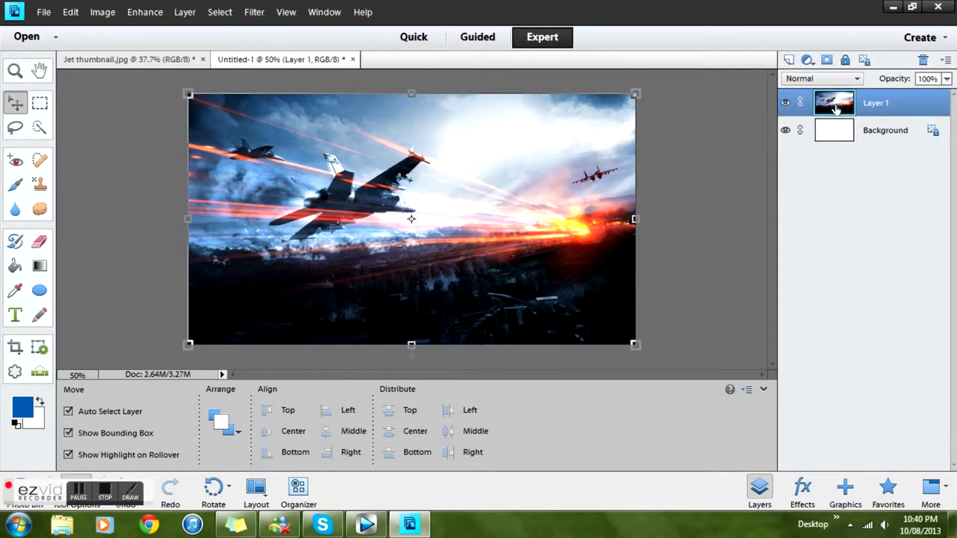
pyautogui.click(256, 15)
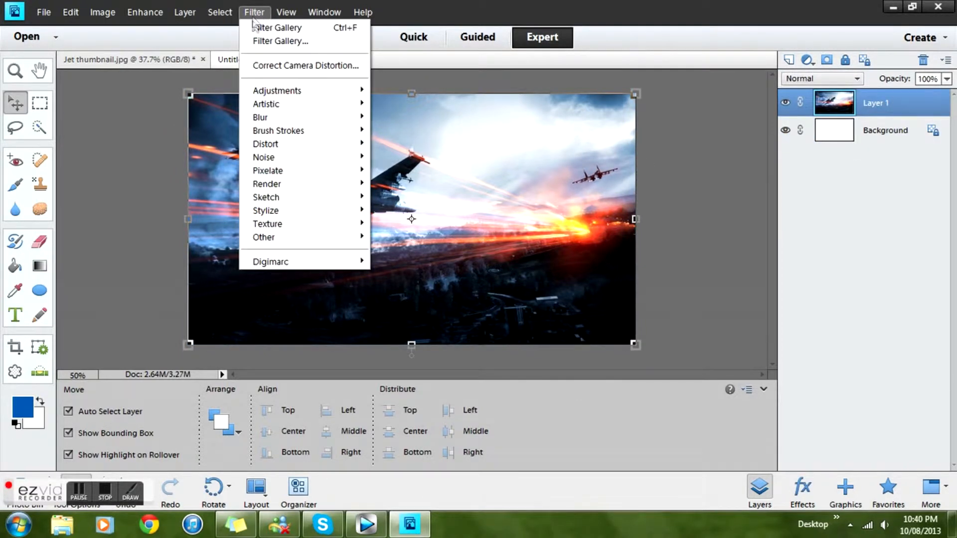
pyautogui.moveTo(303, 88)
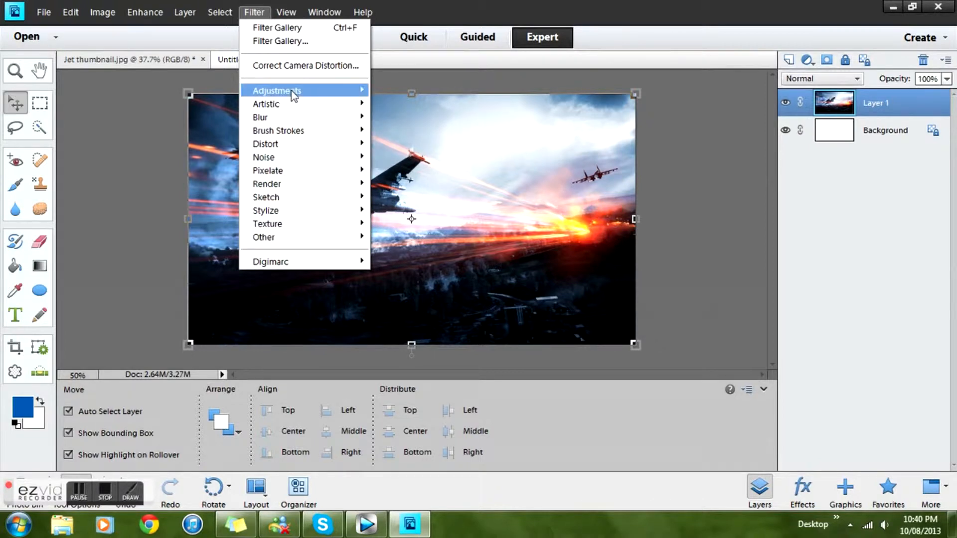
pyautogui.moveTo(301, 185)
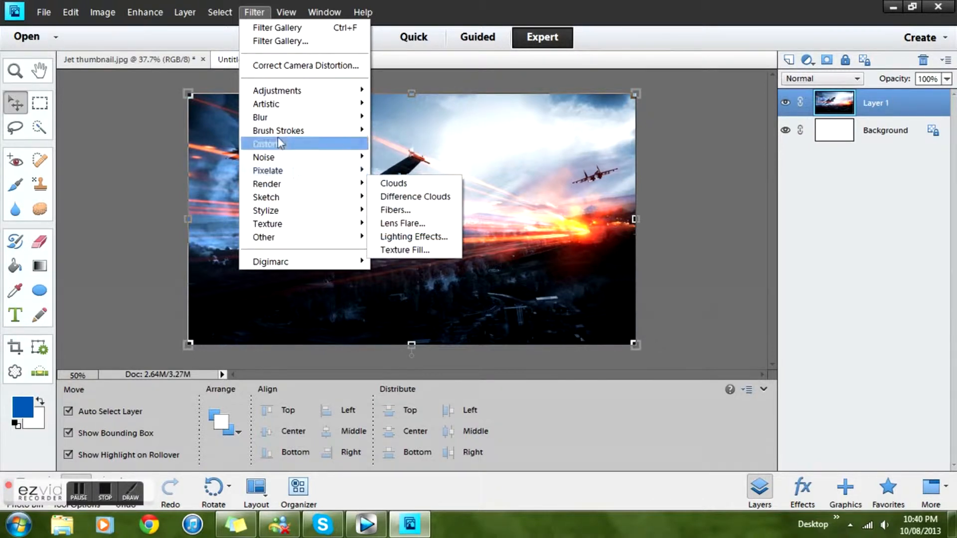
pyautogui.click(274, 42)
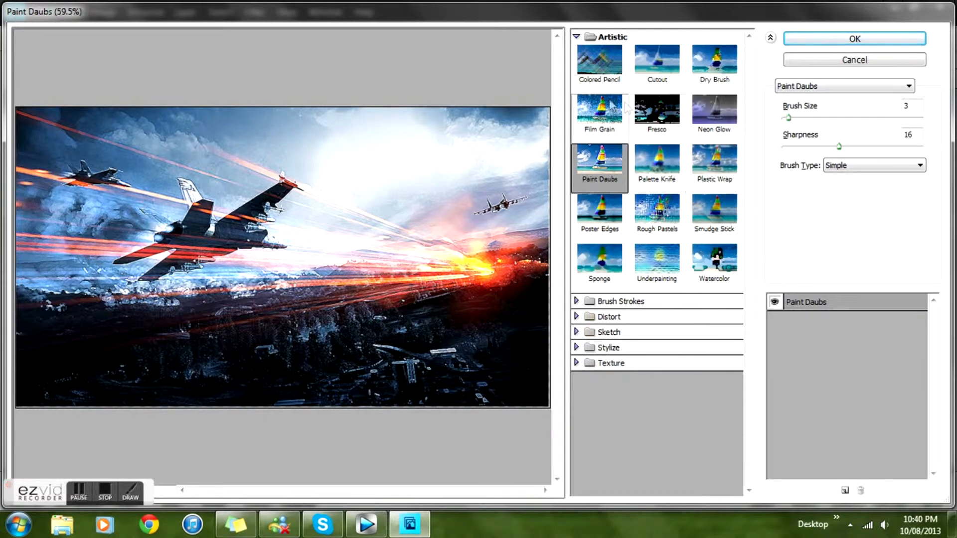
pyautogui.click(656, 163)
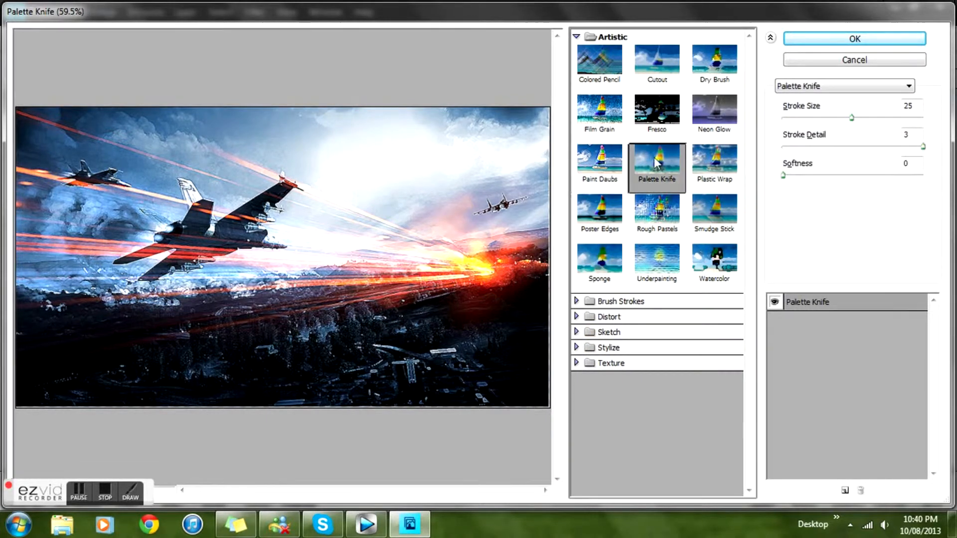
pyautogui.click(595, 170)
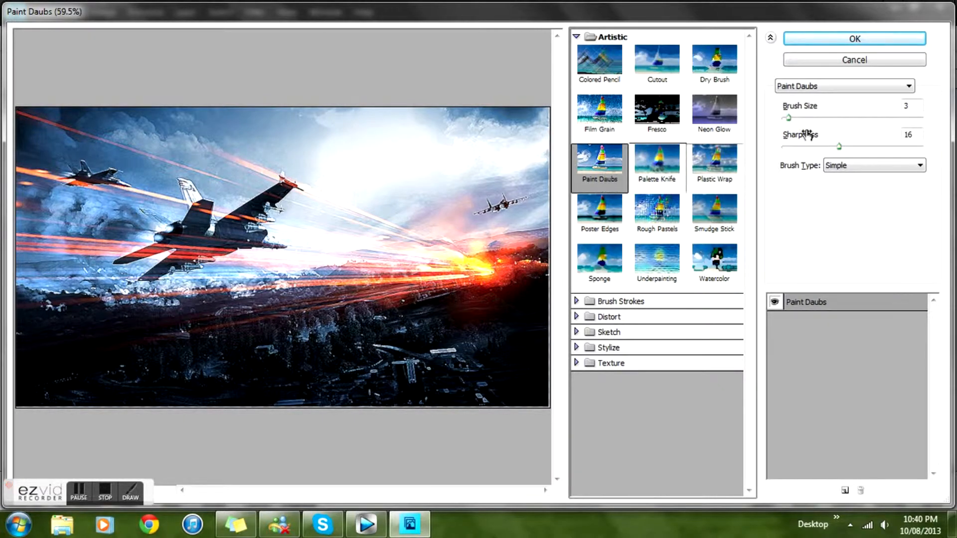
# Apply Paint Daubs to the jet layer with brush size 3 and sharpness 17
pyautogui.moveTo(787, 118)
pyautogui.mouseDown()
pyautogui.moveTo(884, 122)
pyautogui.moveTo(791, 122)
pyautogui.mouseUp()
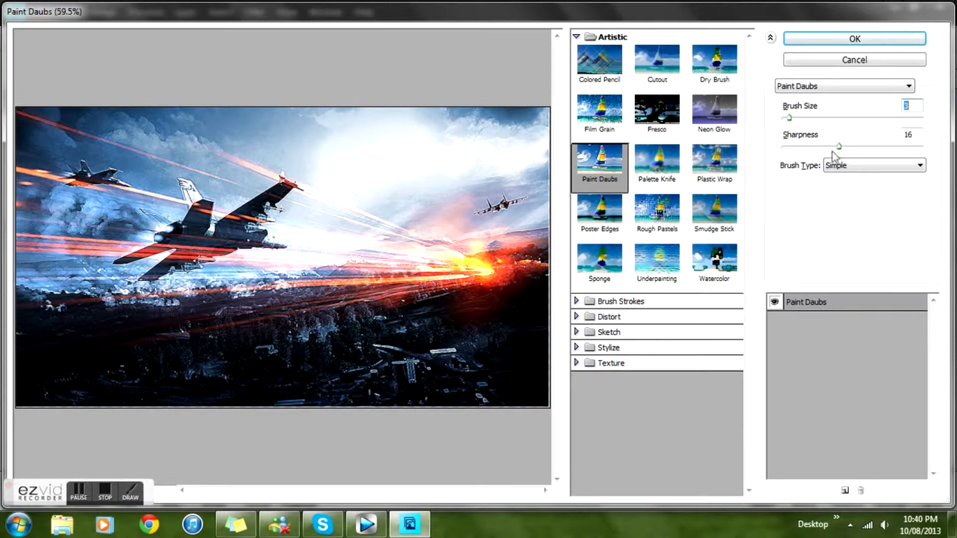
pyautogui.moveTo(843, 146)
pyautogui.mouseDown()
pyautogui.moveTo(825, 146)
pyautogui.moveTo(842, 146)
pyautogui.mouseUp()
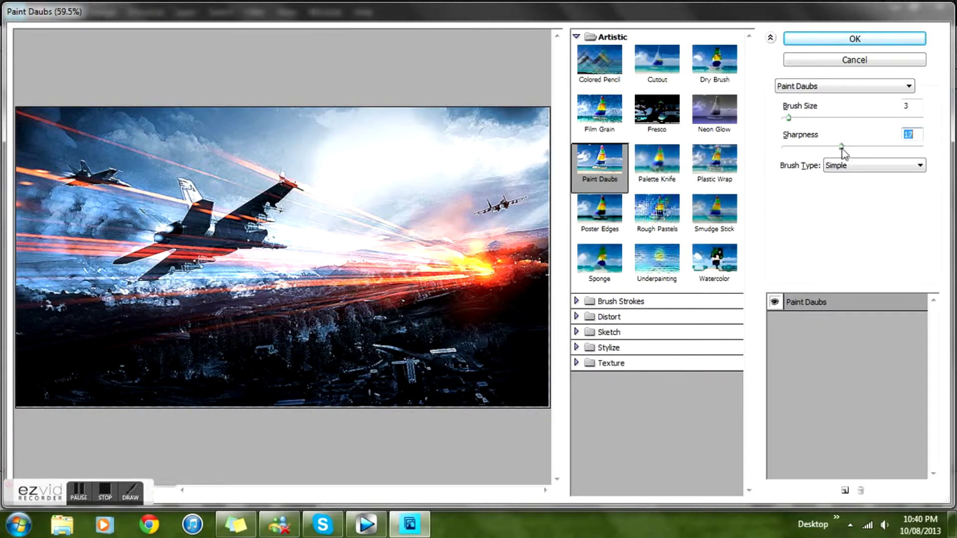
pyautogui.moveTo(841, 148); pyautogui.dragTo(842, 148)
pyautogui.click(822, 60)
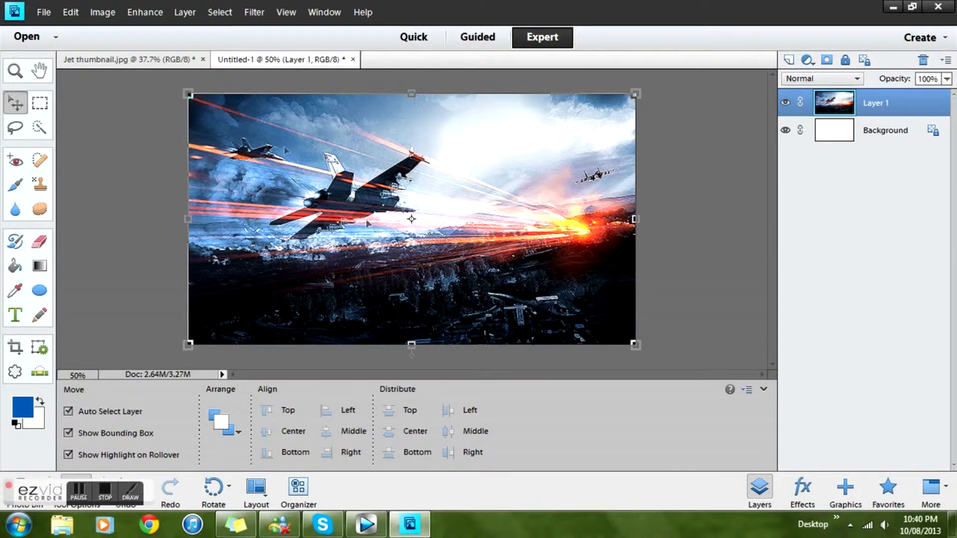
pyautogui.click(700, 206)
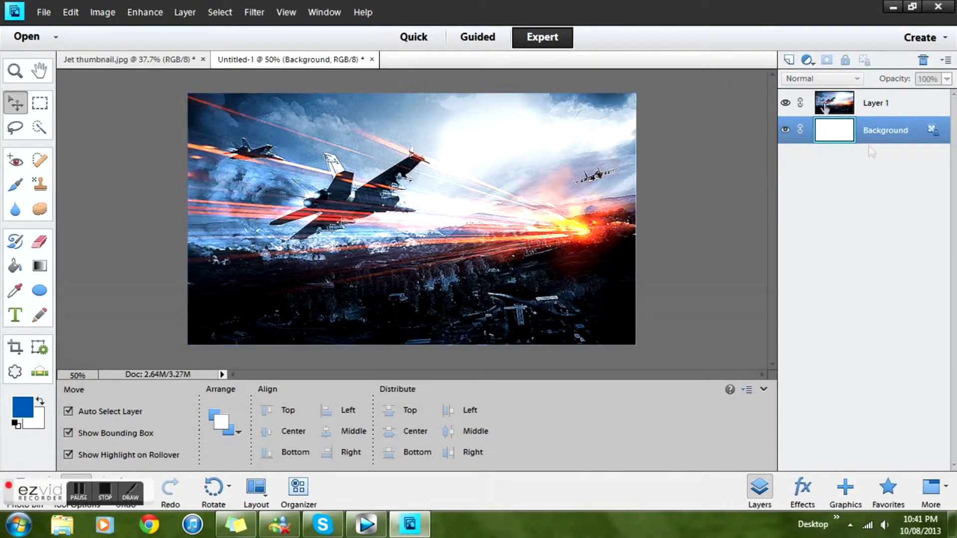
# Add the text "50,000 JET KILLS" in bold blue 120 pt Showcard Gothic on a new layer above the jet image
pyautogui.click(827, 103)
pyautogui.click(789, 61)
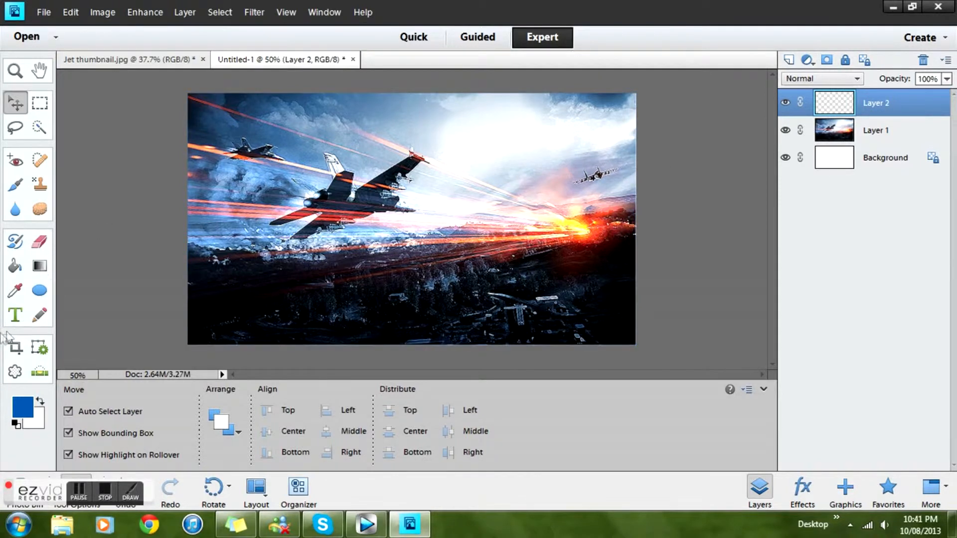
pyautogui.click(15, 314)
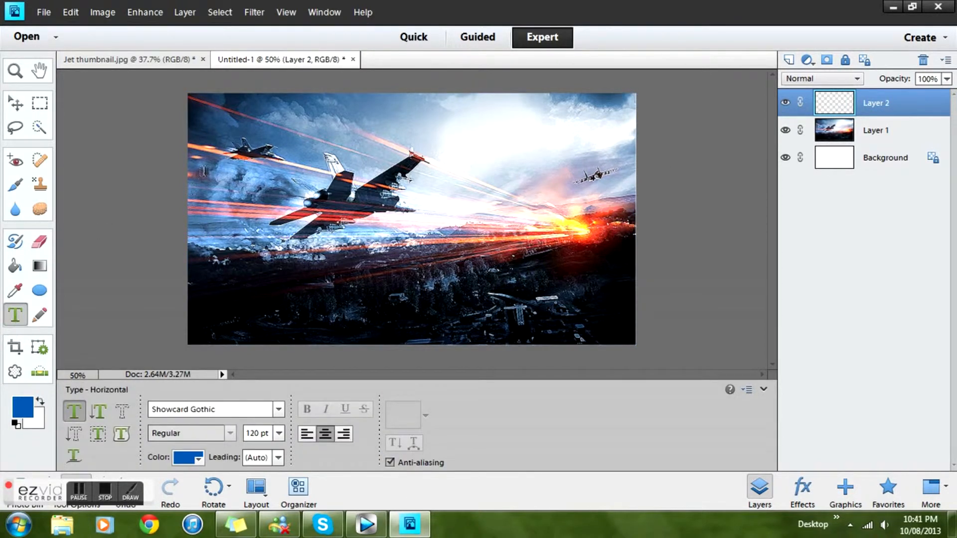
pyautogui.moveTo(491, 275); pyautogui.dragTo(615, 329)
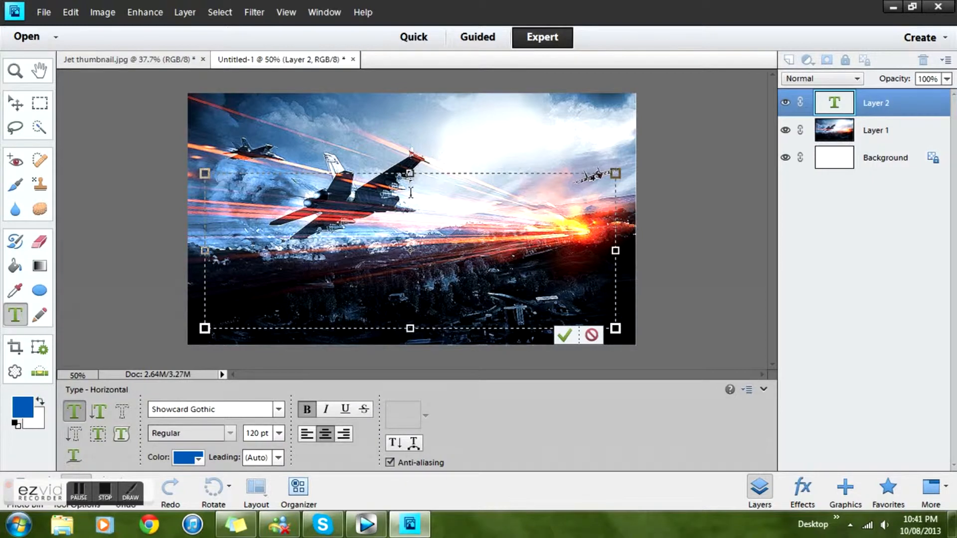
pyautogui.write('50')
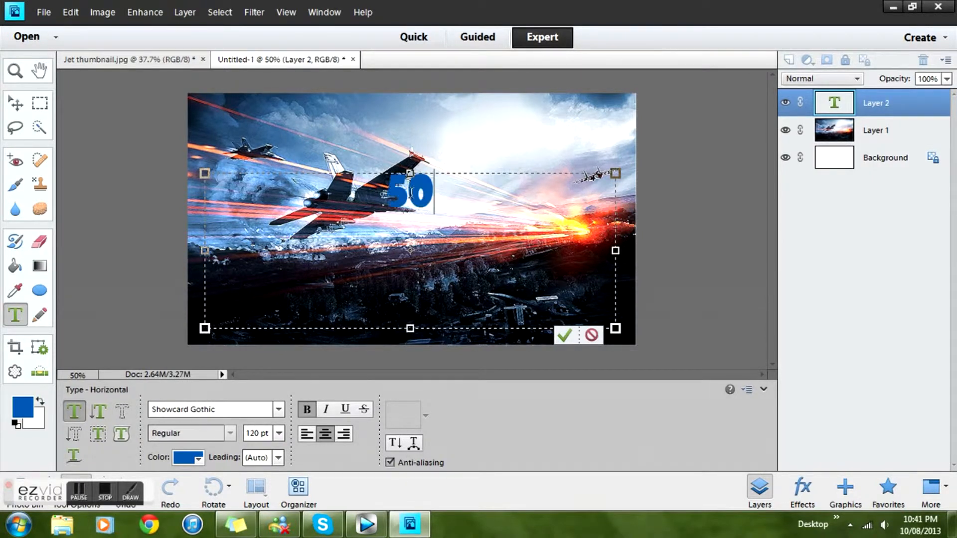
pyautogui.write(',000 JET')
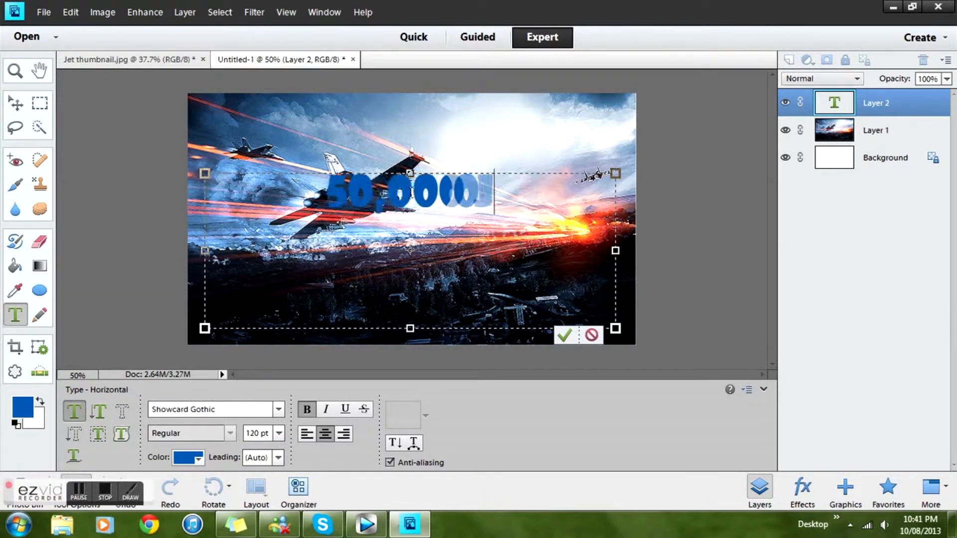
pyautogui.write(' KILLS')
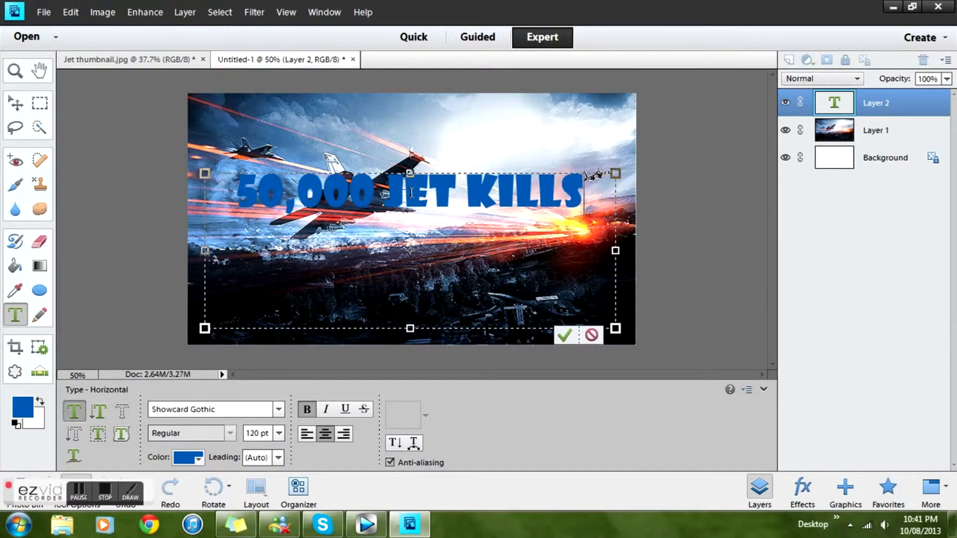
pyautogui.click(562, 338)
# Stretch the title text to 148.04% height at unchanged width and move it over the dark ground at the image's lower edge
pyautogui.moveTo(445, 184)
pyautogui.mouseDown()
pyautogui.moveTo(450, 294)
pyautogui.moveTo(458, 194)
pyautogui.mouseUp()
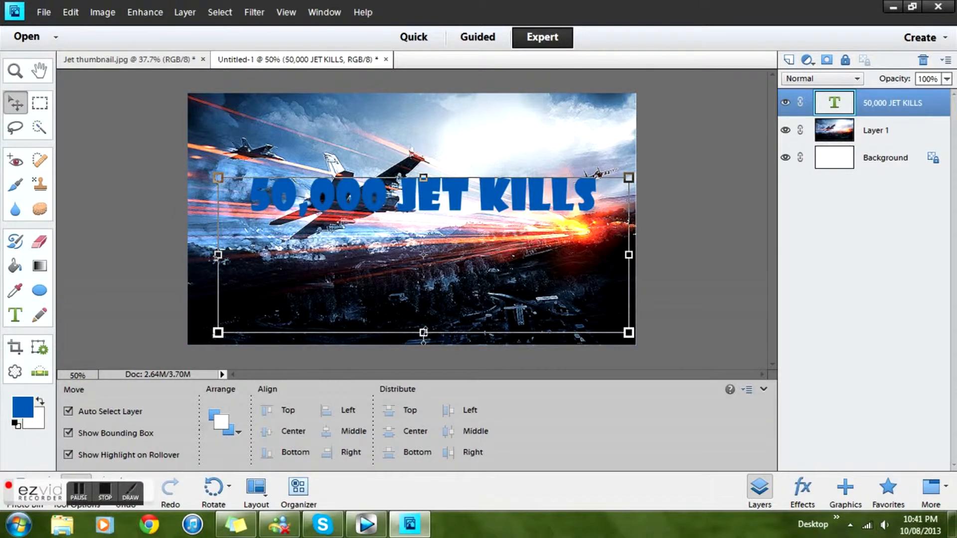
pyautogui.moveTo(423, 332); pyautogui.dragTo(423, 406)
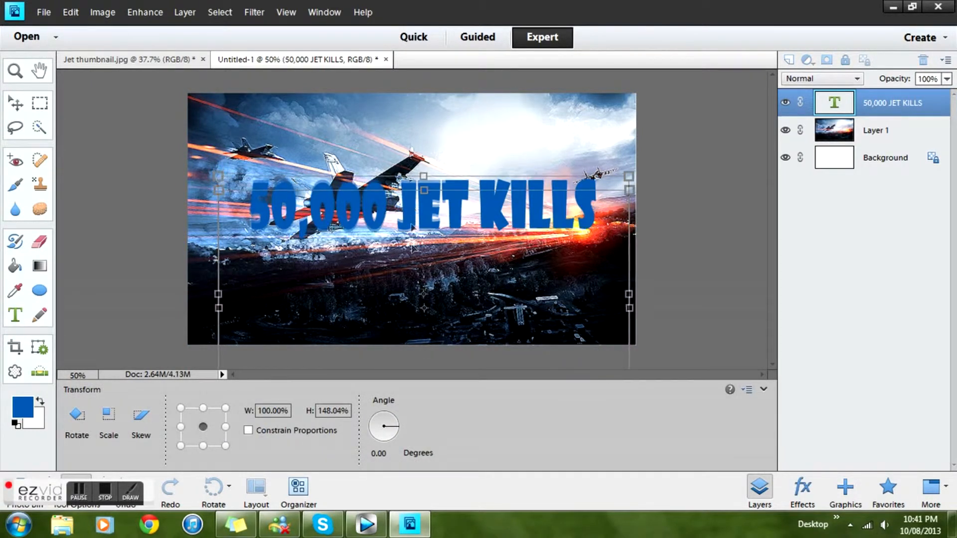
pyautogui.moveTo(412, 247); pyautogui.dragTo(397, 301)
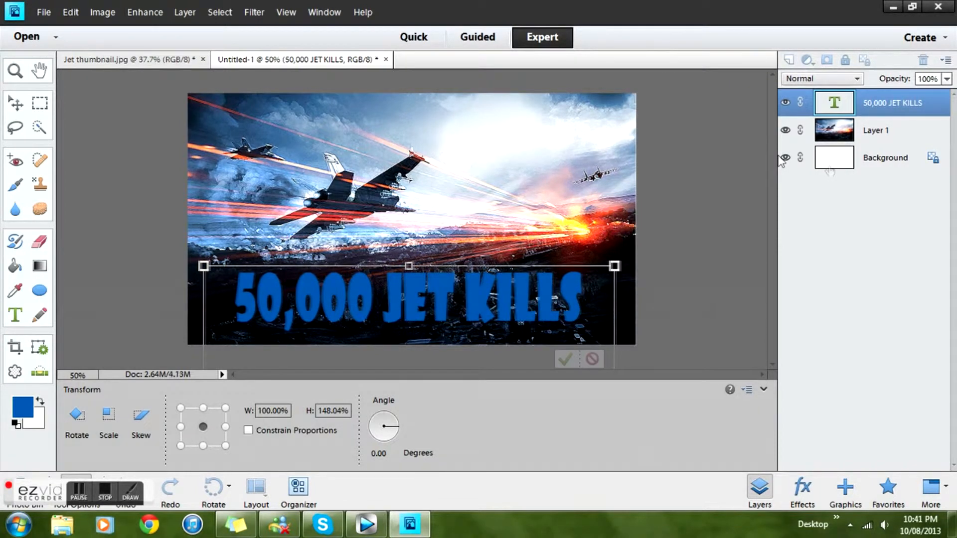
pyautogui.click(565, 359)
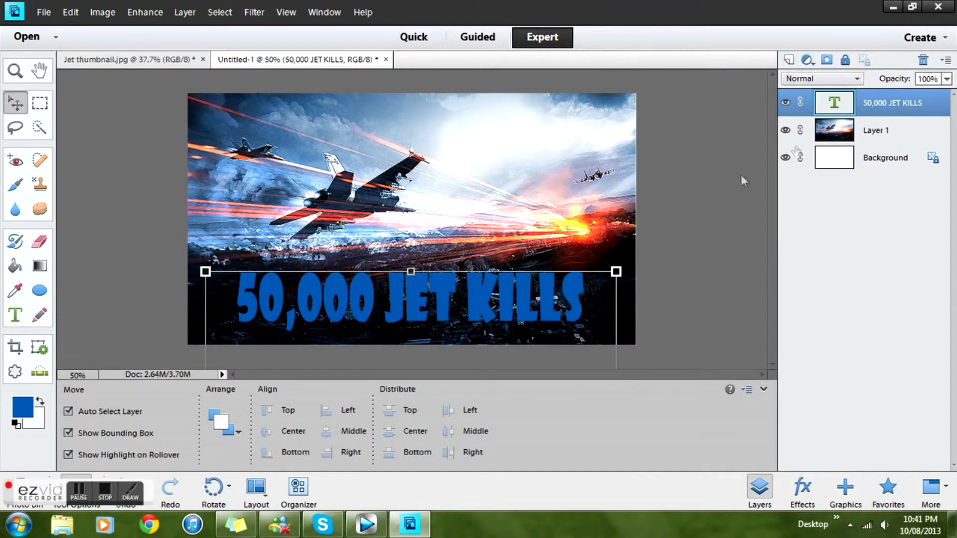
pyautogui.doubleClick(834, 94)
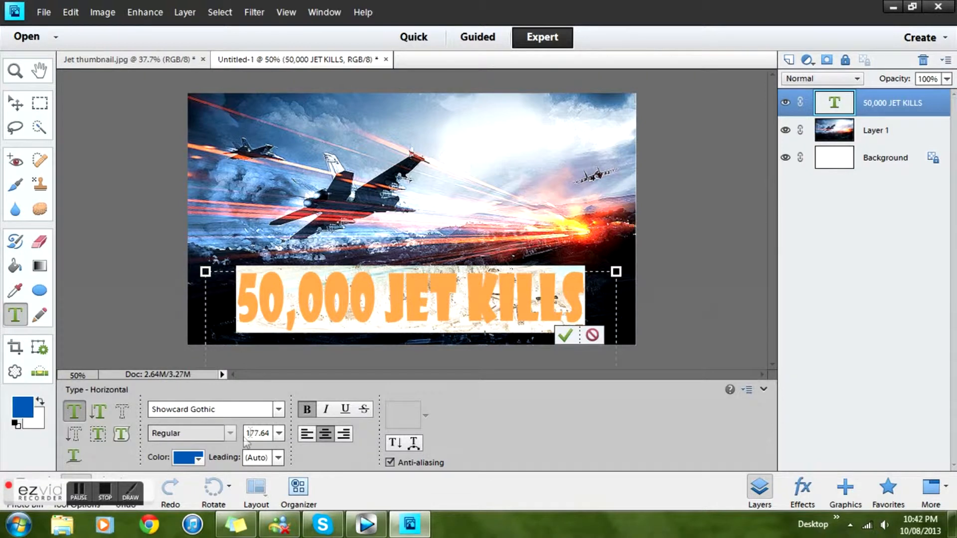
pyautogui.click(198, 459)
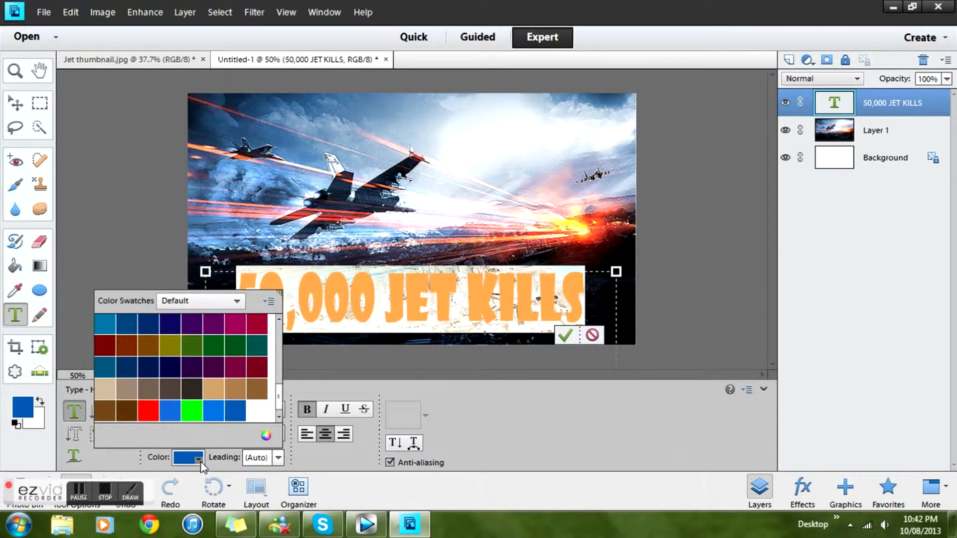
pyautogui.click(563, 339)
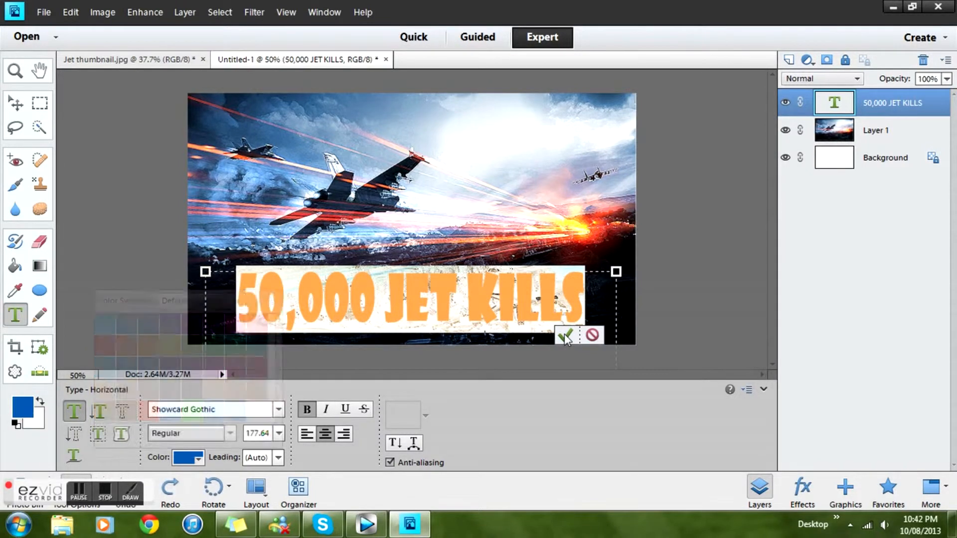
pyautogui.click(564, 335)
pyautogui.click(719, 227)
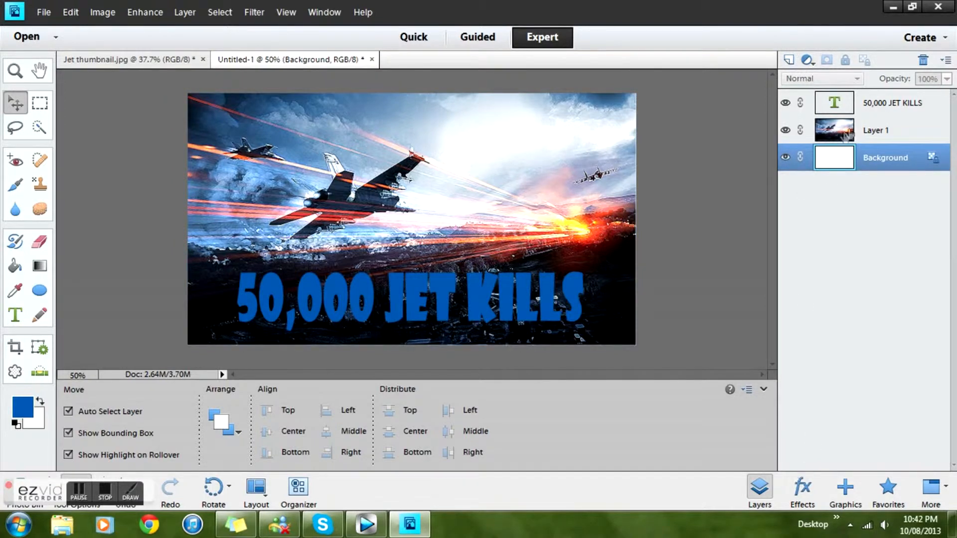
# Apply the Simple Sharp Outer bevel style to the 50,000 JET KILLS text layer
pyautogui.click(842, 103)
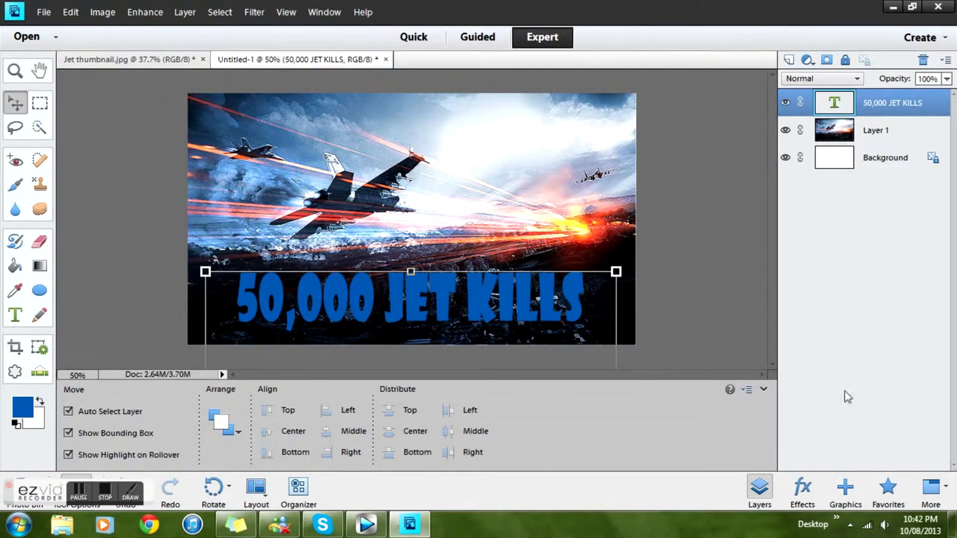
pyautogui.click(802, 483)
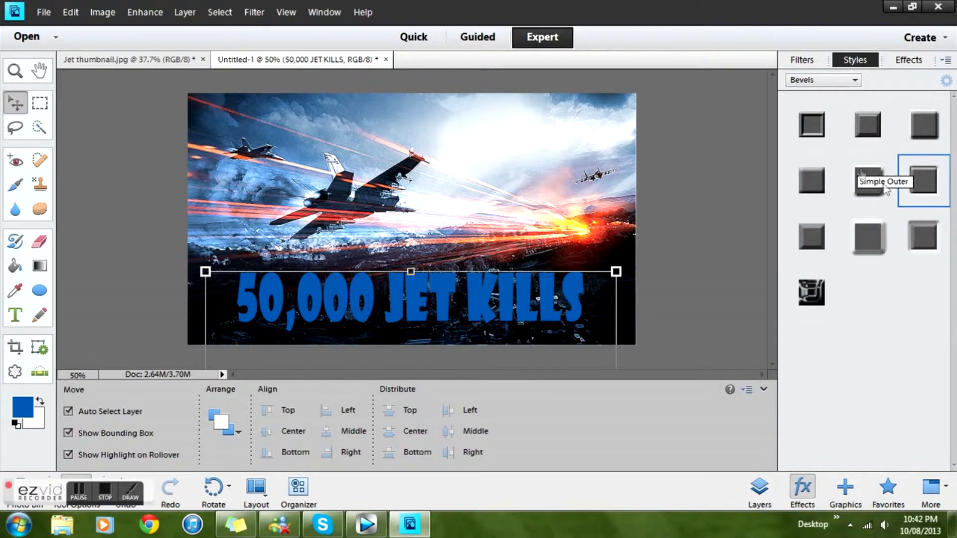
pyautogui.click(918, 232)
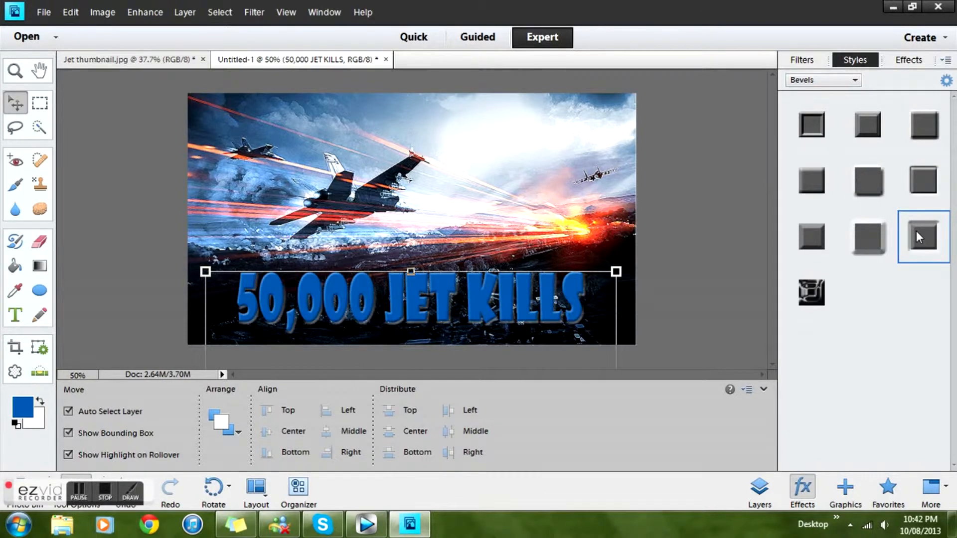
pyautogui.click(864, 238)
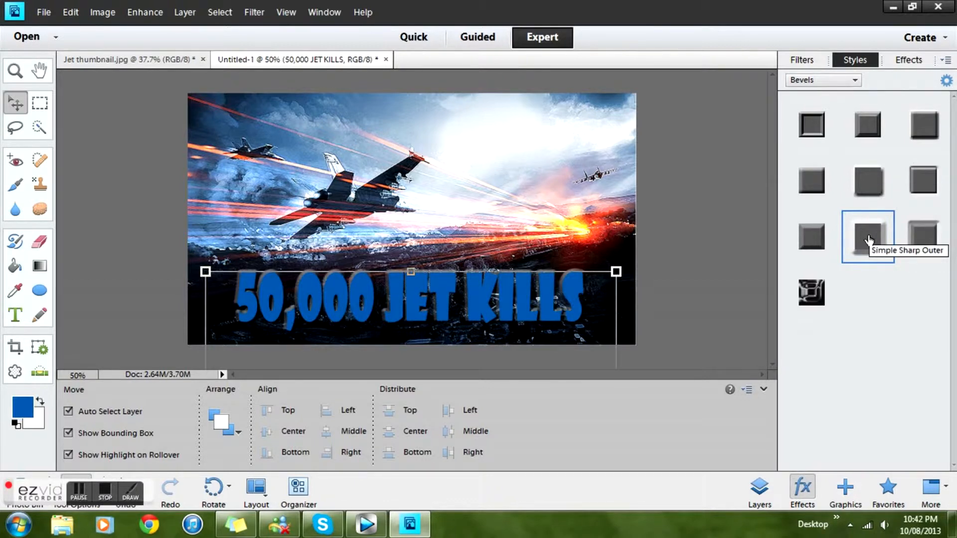
pyautogui.moveTo(867, 240); pyautogui.dragTo(315, 300)
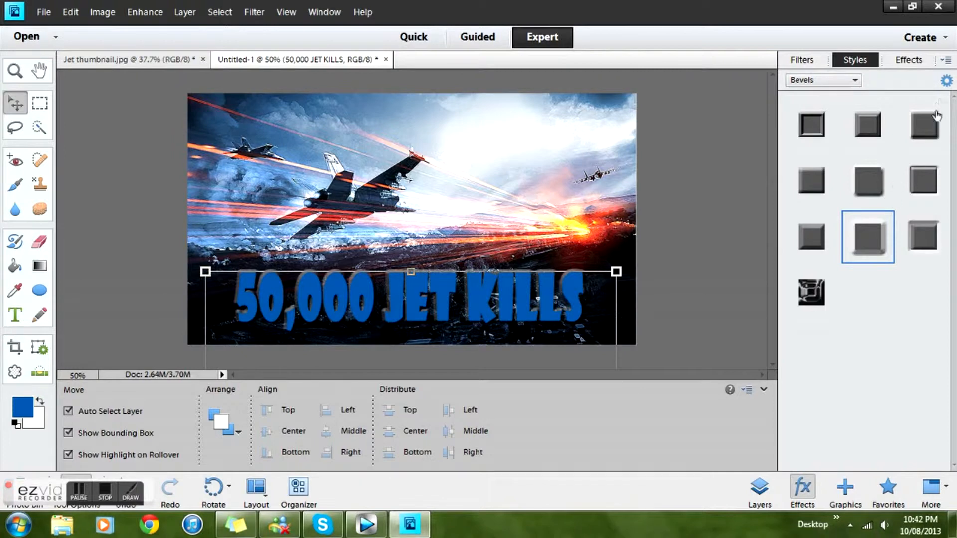
# Set the title text's bevel size to 10 px with its direction up in the style settings
pyautogui.click(946, 81)
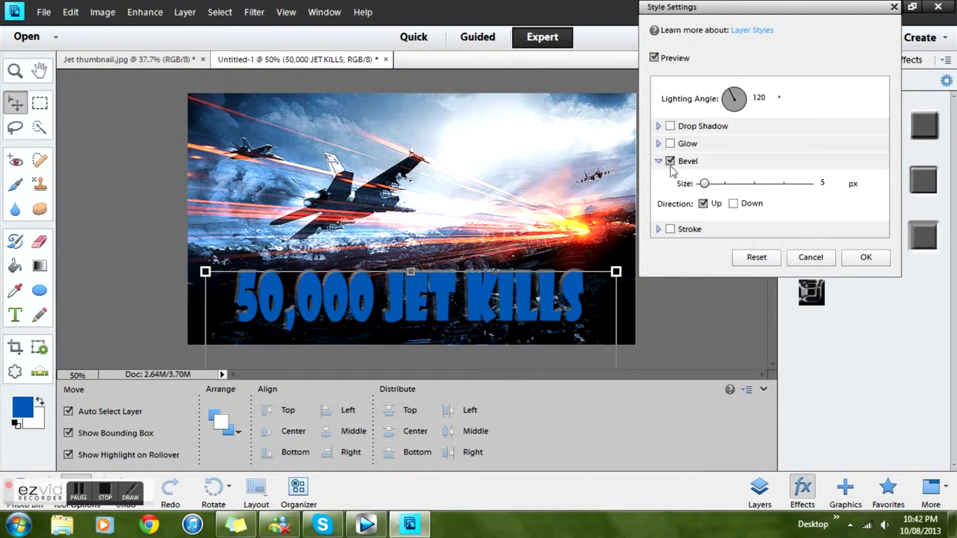
pyautogui.moveTo(704, 183)
pyautogui.mouseDown()
pyautogui.moveTo(717, 185)
pyautogui.moveTo(709, 191)
pyautogui.mouseUp()
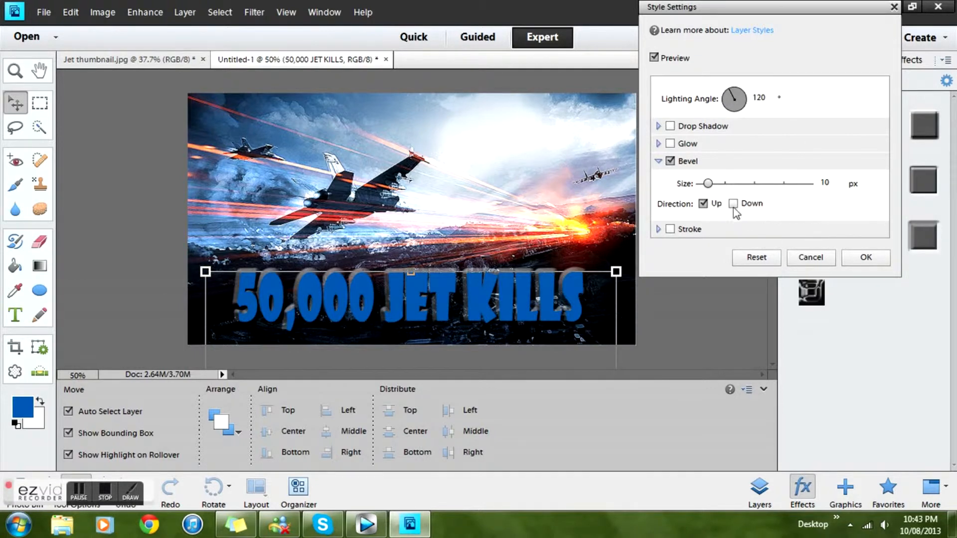
pyautogui.click(733, 204)
pyautogui.click(701, 204)
pyautogui.click(732, 206)
pyautogui.click(701, 207)
# Add an 8 px inner glow and a 21 px black stroke to the title text's layer style
pyautogui.click(670, 144)
pyautogui.click(661, 163)
pyautogui.moveTo(704, 179); pyautogui.dragTo(707, 187)
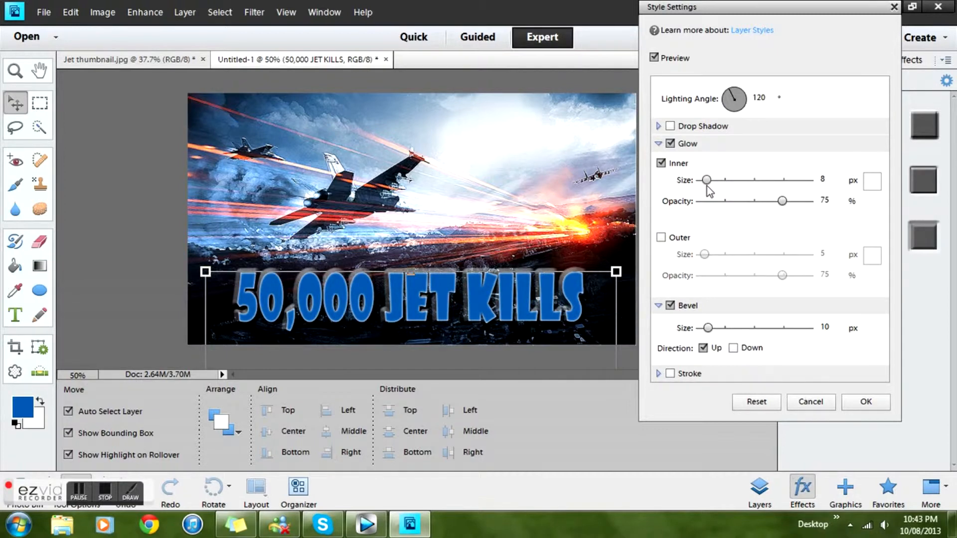
pyautogui.click(669, 374)
pyautogui.moveTo(704, 396); pyautogui.dragTo(710, 398)
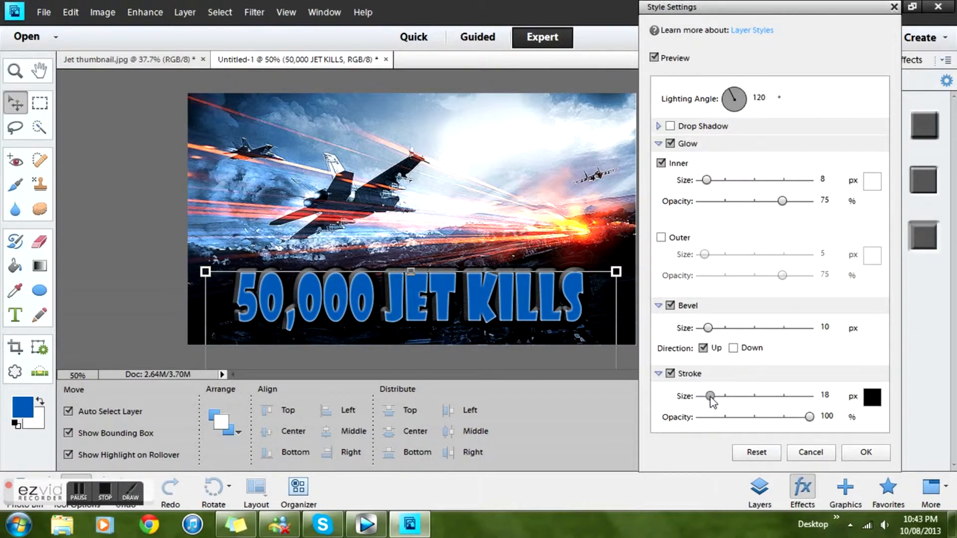
pyautogui.moveTo(710, 396); pyautogui.dragTo(711, 396)
# Set the style's lighting angle to 145°, keep stroke opacity at 100%, apply the settings and return to the layer list
pyautogui.click(721, 106)
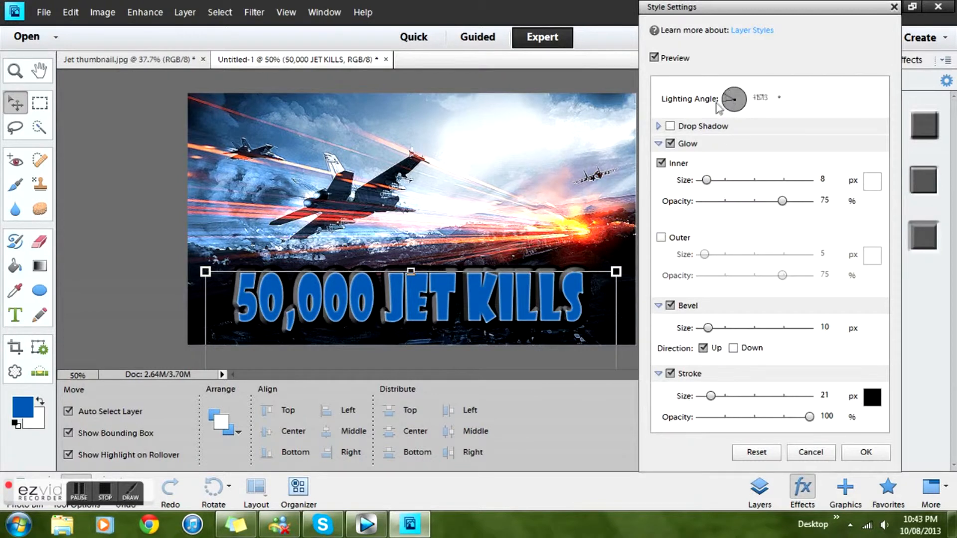
pyautogui.moveTo(726, 99); pyautogui.dragTo(716, 85)
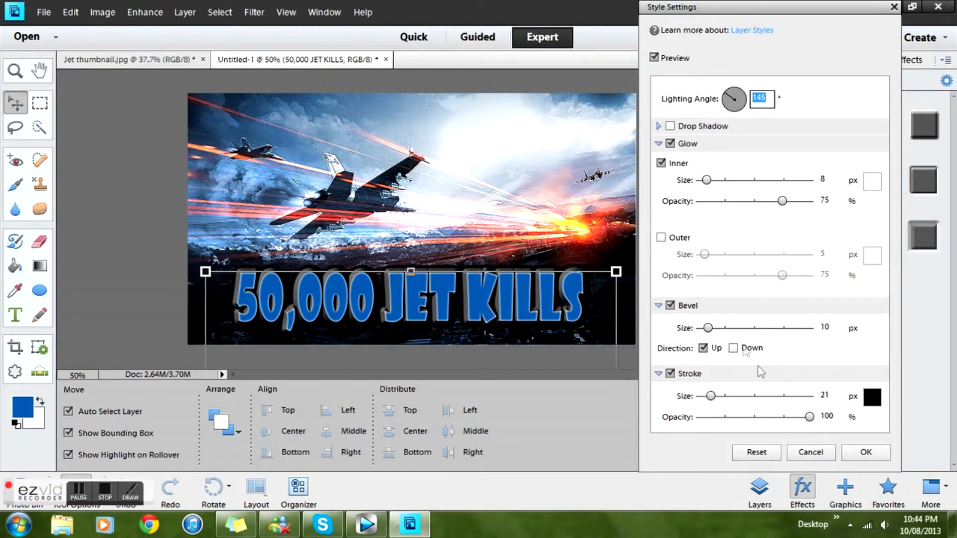
pyautogui.moveTo(808, 417); pyautogui.dragTo(810, 418)
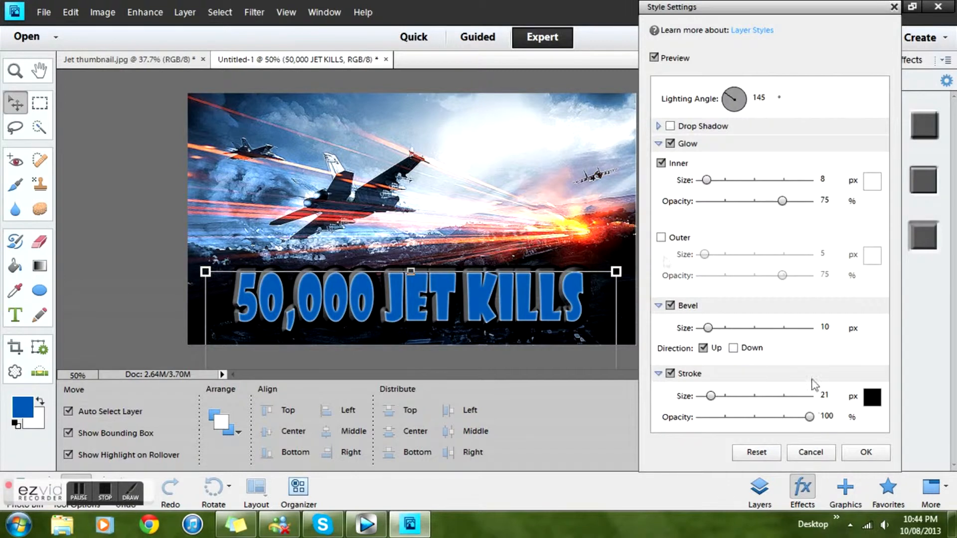
pyautogui.click(861, 453)
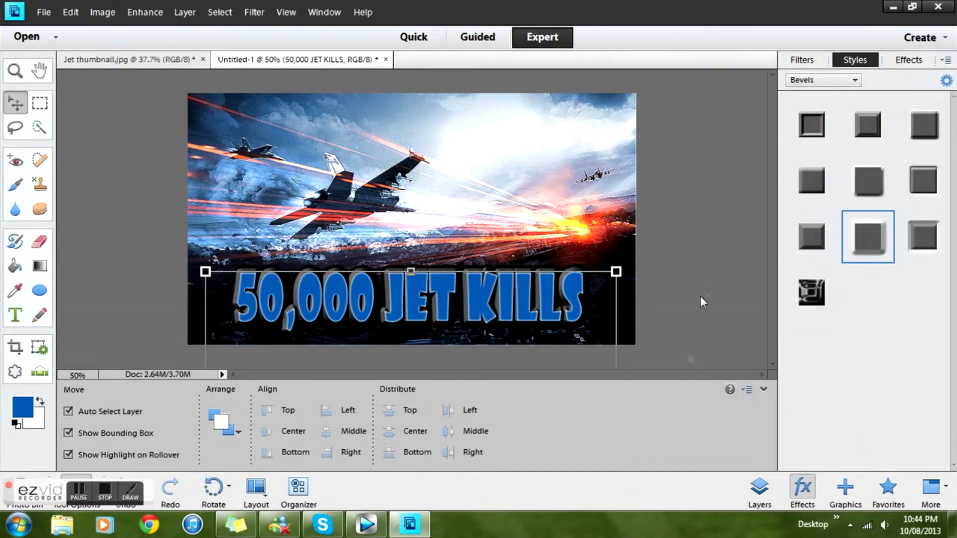
pyautogui.click(759, 491)
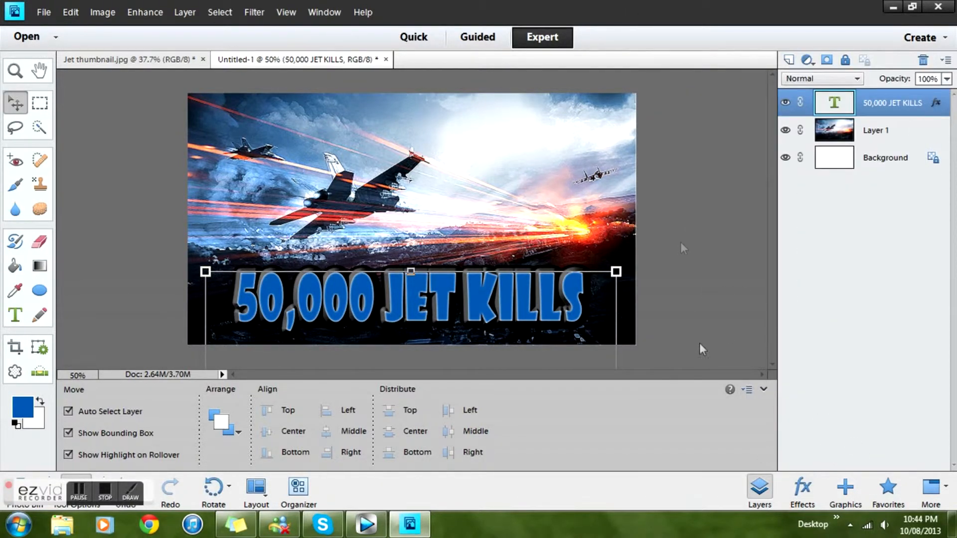
# Nudge the styled title text slightly within the dark lower part of the image and deselect it
pyautogui.click(686, 221)
pyautogui.moveTo(444, 273); pyautogui.dragTo(442, 294)
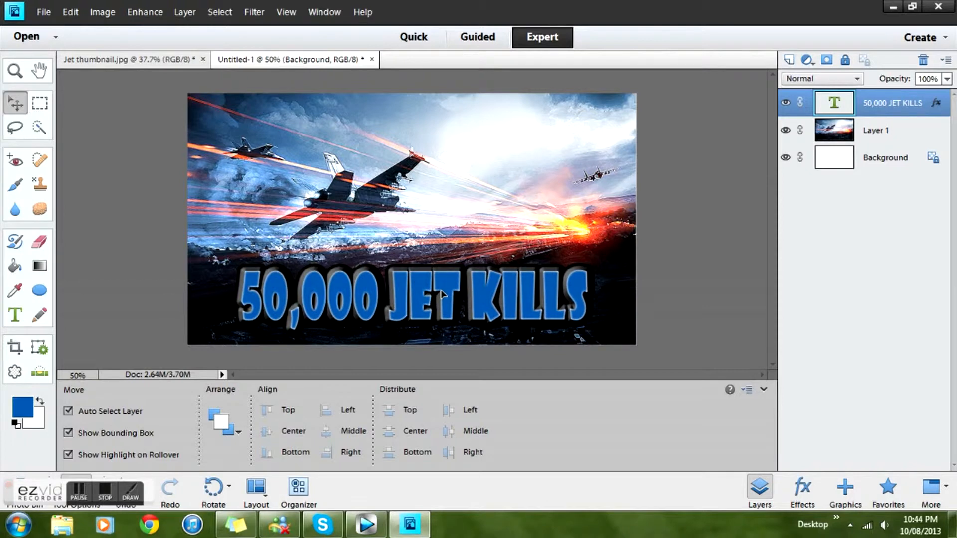
pyautogui.click(441, 294)
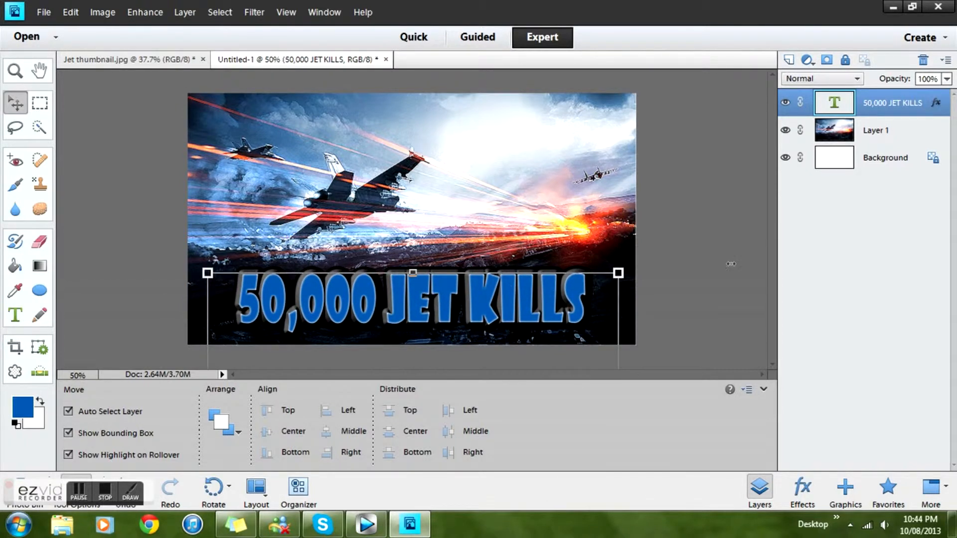
pyautogui.click(813, 158)
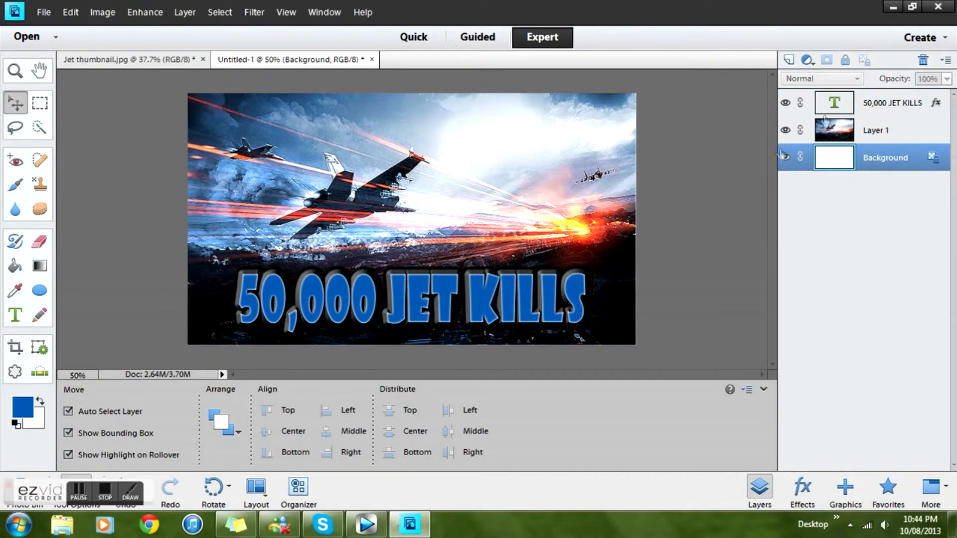
# Recolor the 50,000 JET KILLS title text to a bright yellow with a hue of 54°, then commit the text edit and deselect it
pyautogui.click(837, 105)
pyautogui.doubleClick(837, 105)
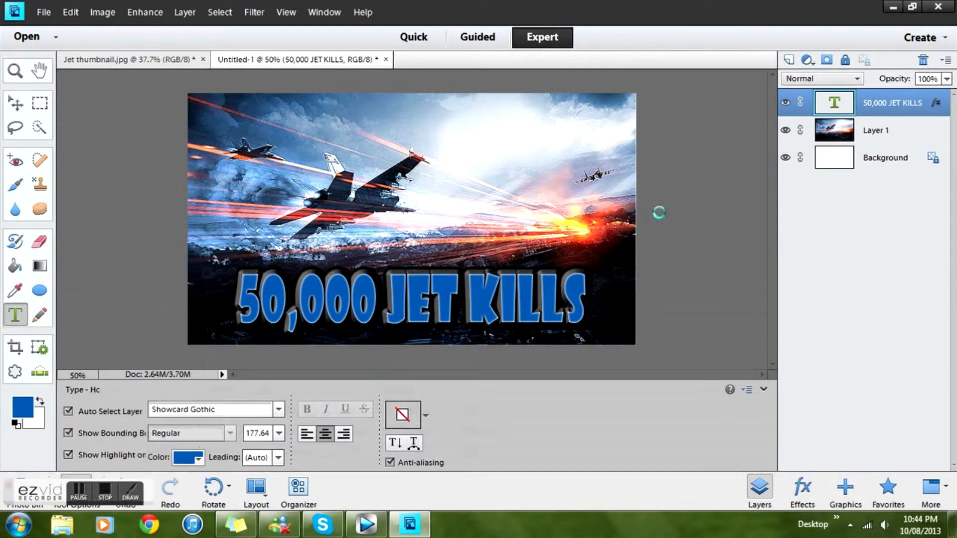
pyautogui.click(199, 459)
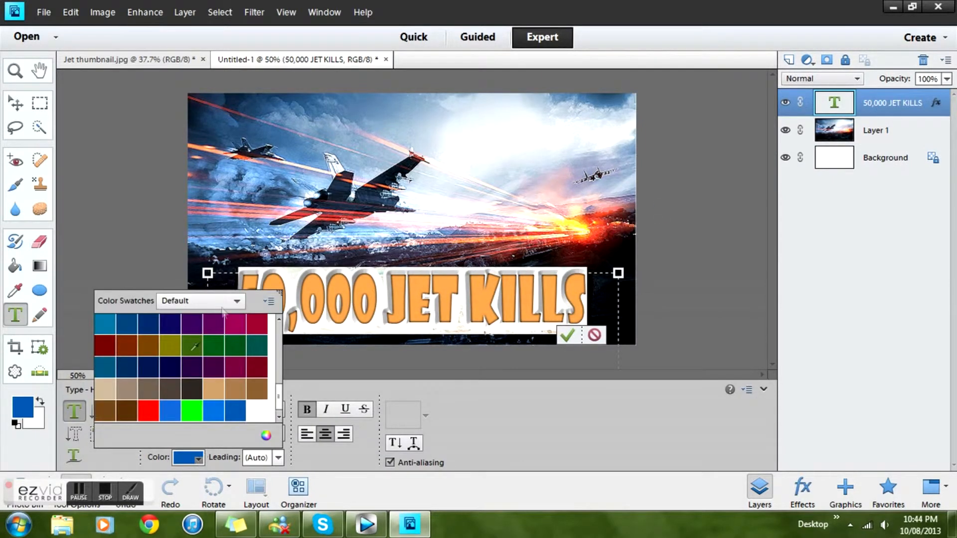
pyautogui.click(266, 435)
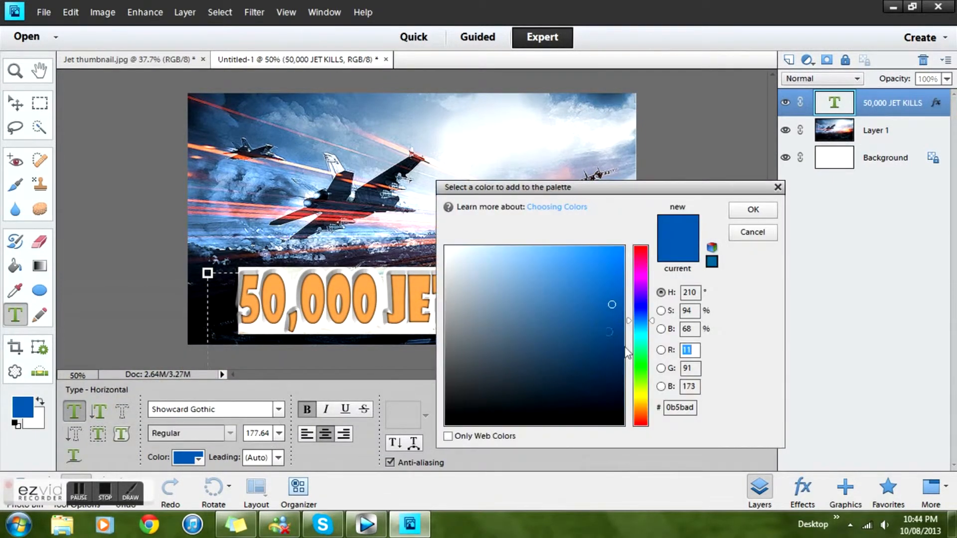
pyautogui.moveTo(627, 353)
pyautogui.mouseDown()
pyautogui.moveTo(641, 411)
pyautogui.moveTo(640, 399)
pyautogui.mouseUp()
pyautogui.moveTo(619, 264); pyautogui.dragTo(621, 254)
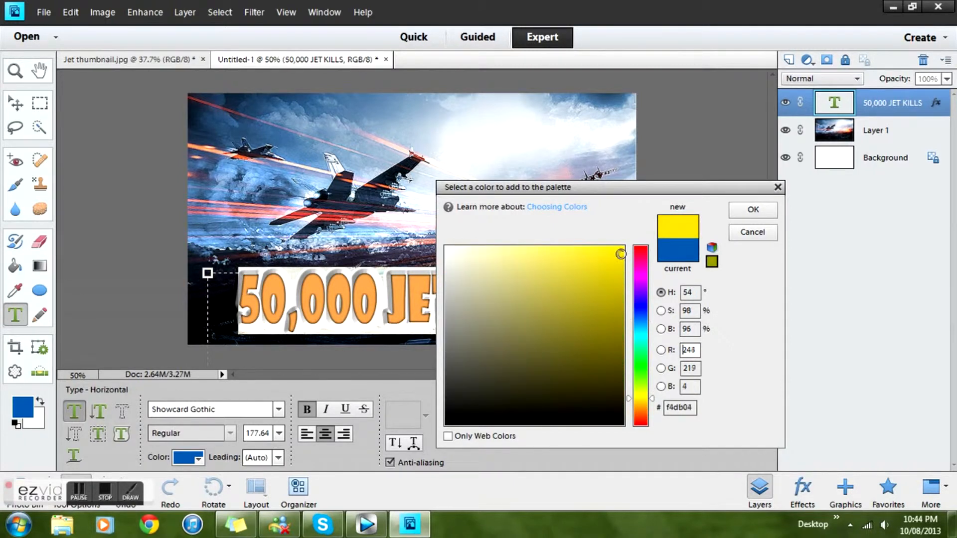
pyautogui.click(753, 209)
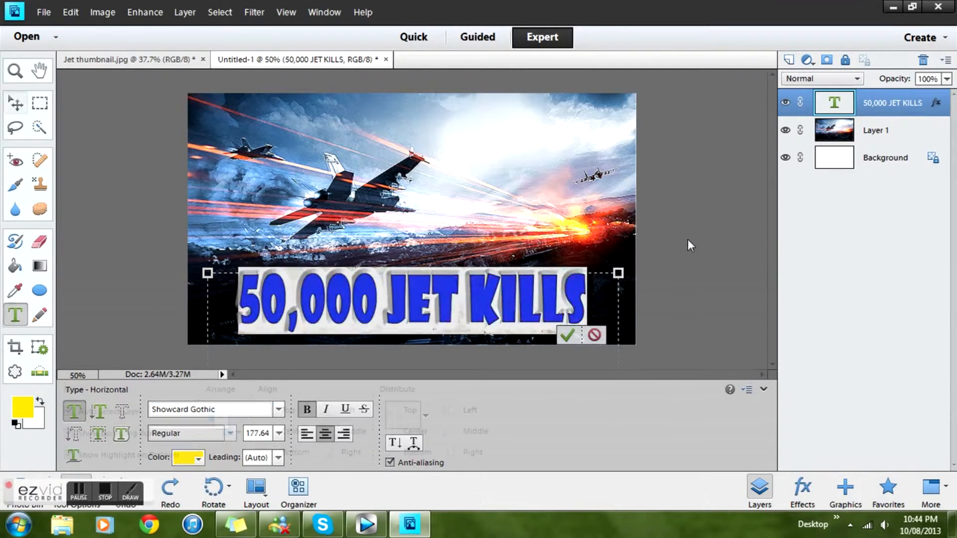
pyautogui.press('v')
pyautogui.click(750, 198)
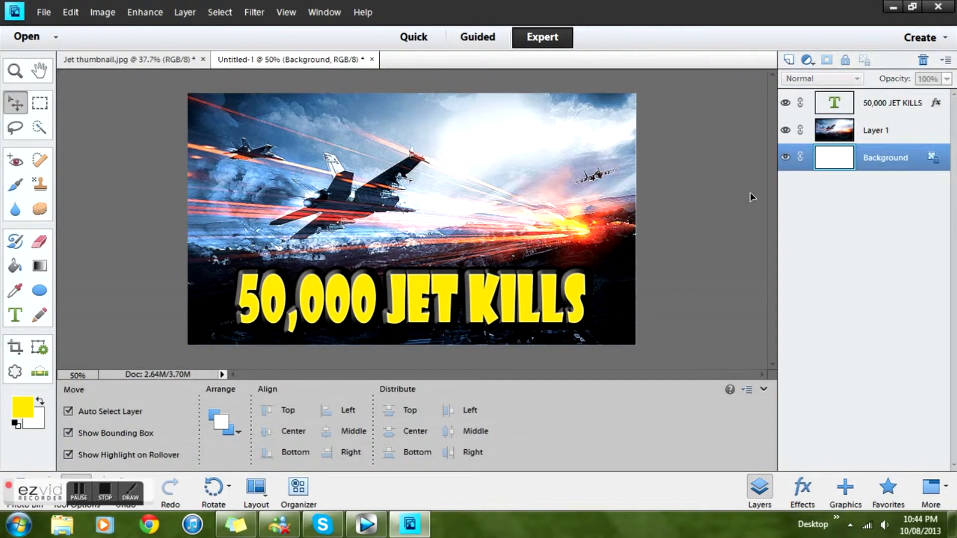
# Fine-tune the yellow title's position with a slight shift along the image's lower edge, leaving the Background layer selected
pyautogui.click(507, 300)
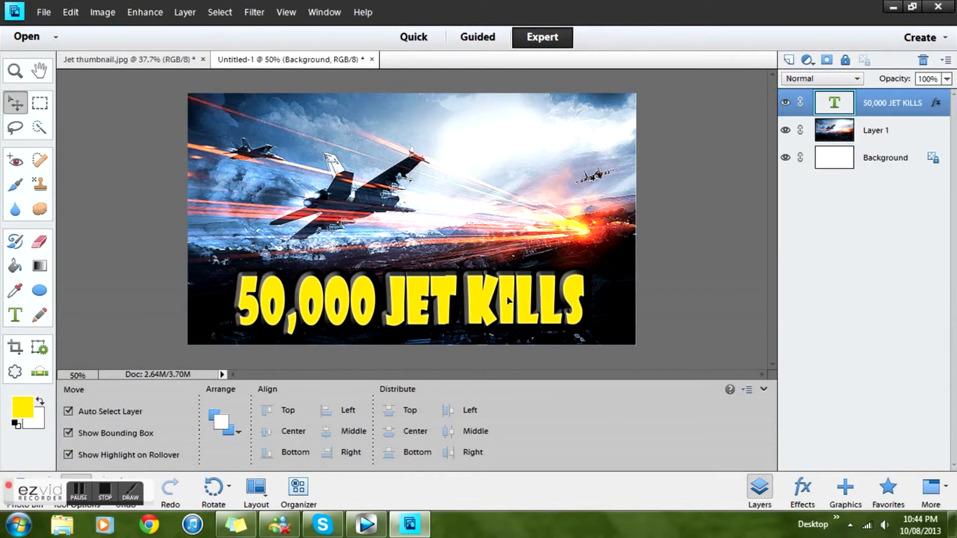
pyautogui.moveTo(507, 297); pyautogui.dragTo(507, 299)
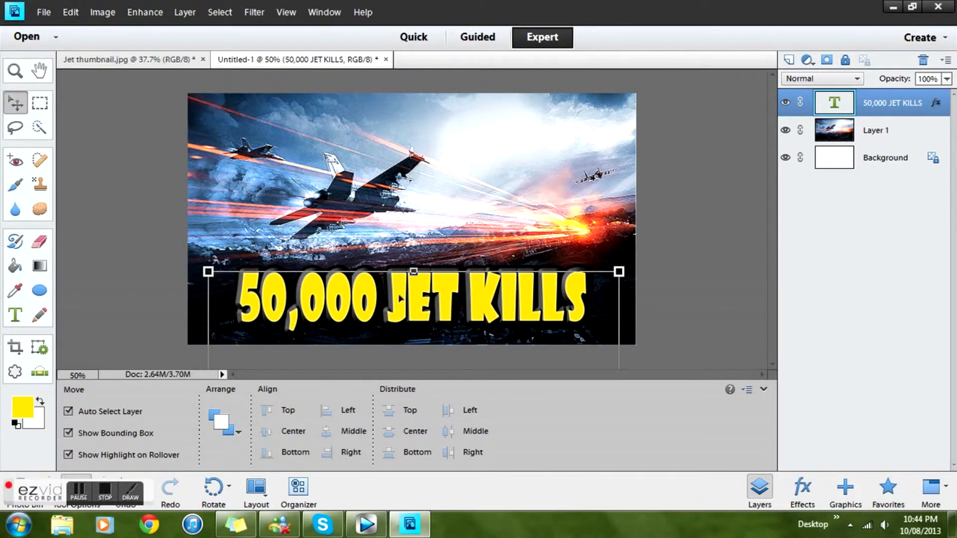
pyautogui.moveTo(401, 298); pyautogui.dragTo(401, 298)
pyautogui.click(885, 158)
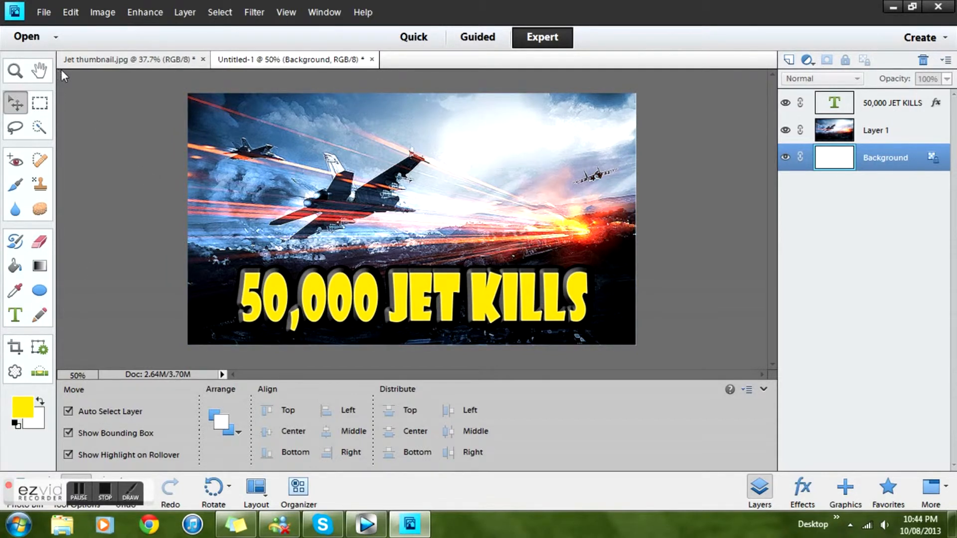
pyautogui.click(44, 13)
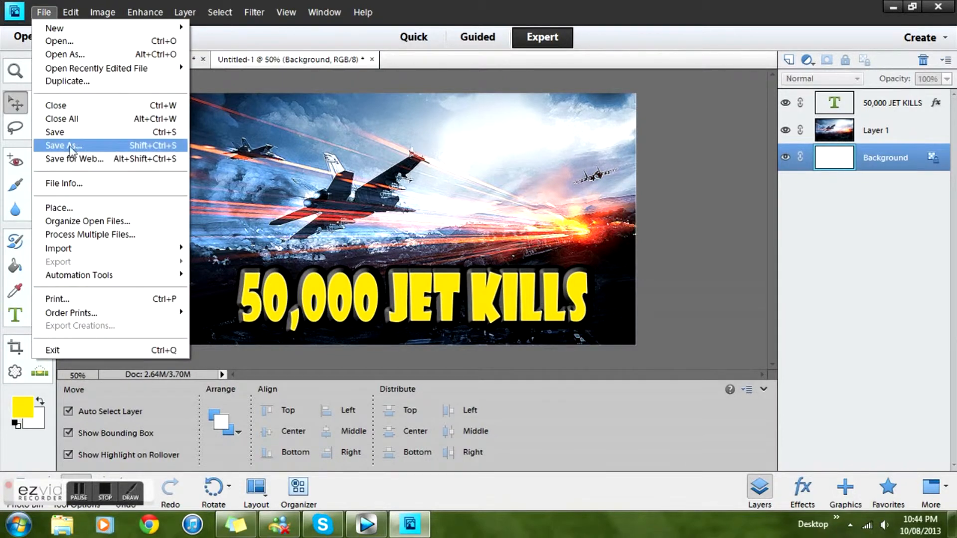
pyautogui.click(47, 15)
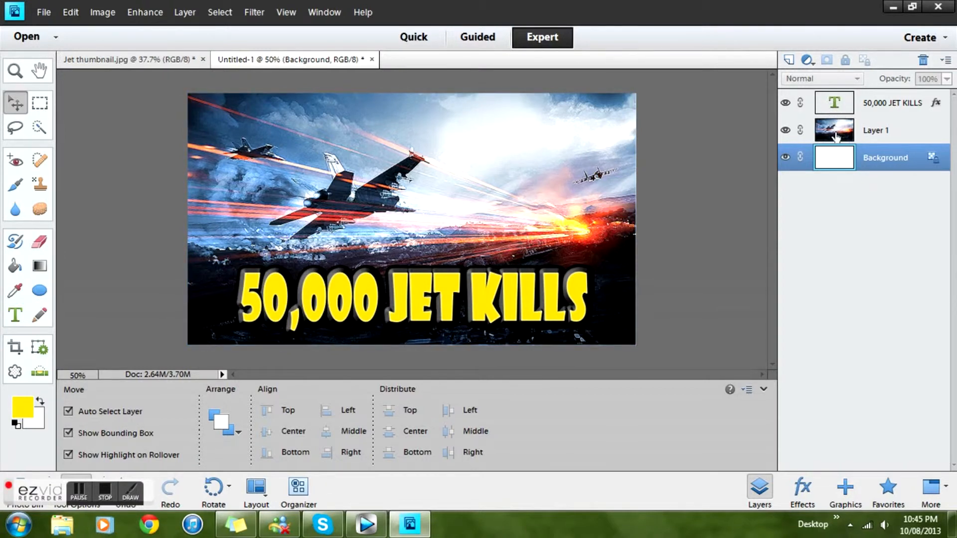
pyautogui.click(835, 133)
pyautogui.click(833, 106)
pyautogui.click(838, 135)
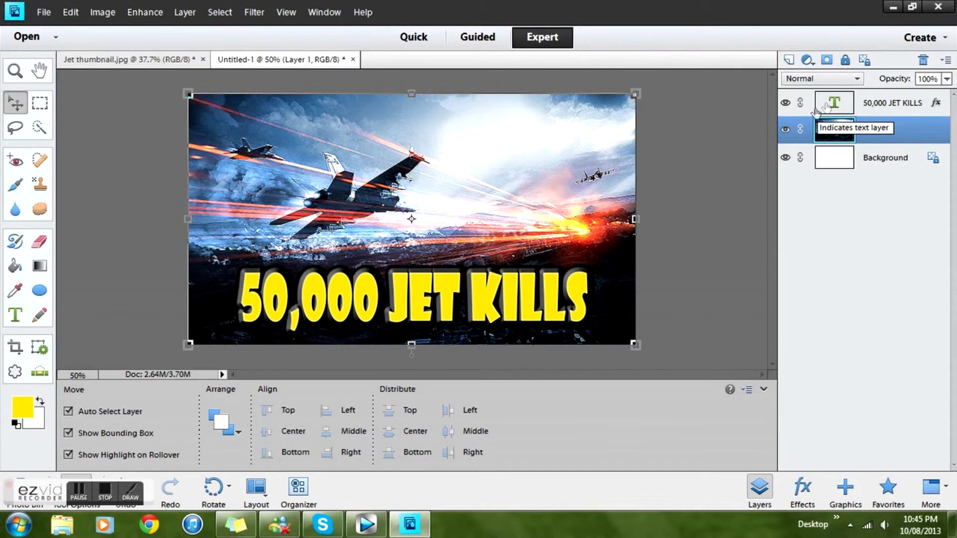
pyautogui.hotkey('alt', '[')
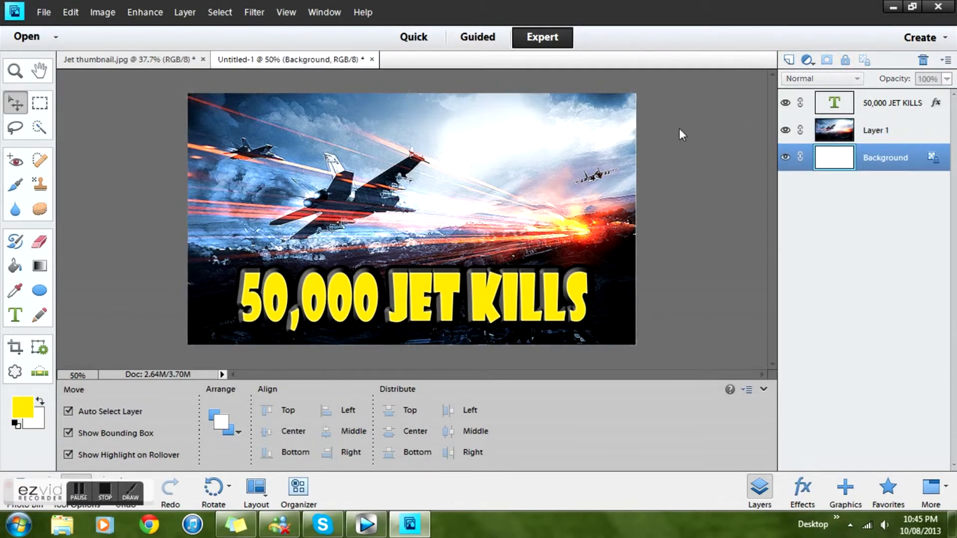